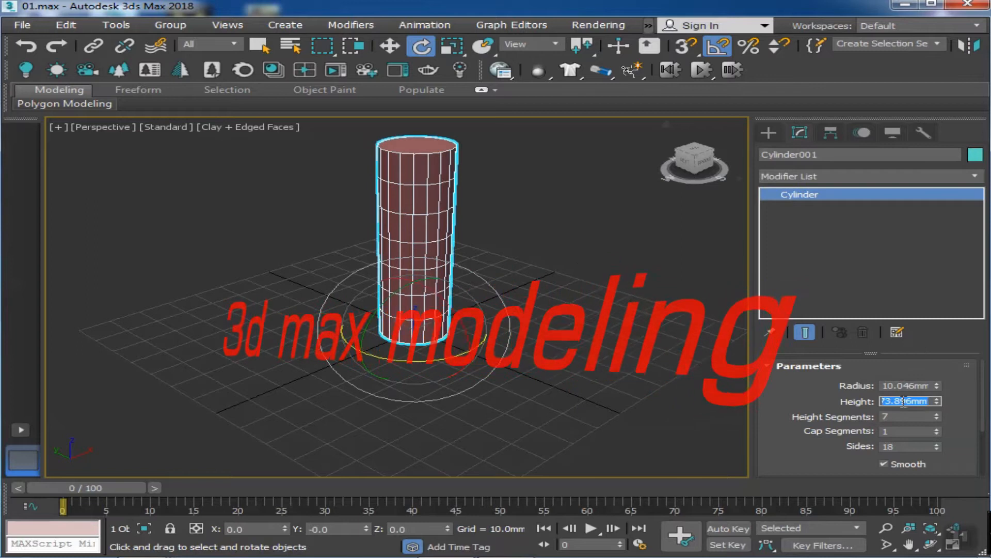
- Set the cylinder's height to 20 mm, its radius to 1 mm and its height segments to 1
{"action": "type", "text": "20"}
{"action": "left_click", "coordinate": [907, 386]}
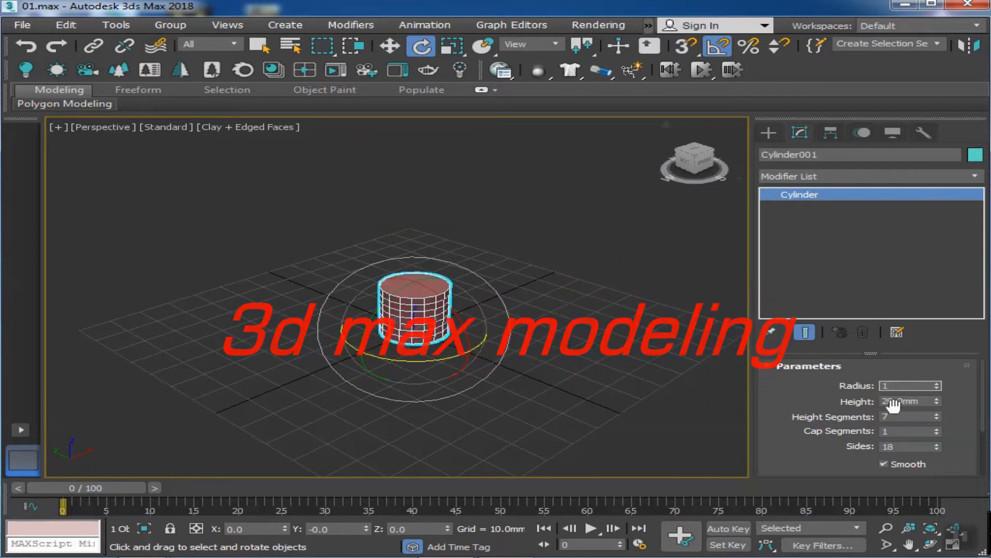
{"action": "key", "text": "Return"}
{"action": "middle_click_drag", "start_coordinate": [426, 309], "coordinate": [442, 328]}
{"action": "scroll", "coordinate": [435, 335], "scroll_direction": "up", "scroll_amount": 6}
{"action": "scroll", "coordinate": [432, 339], "scroll_direction": "down", "scroll_amount": 3}
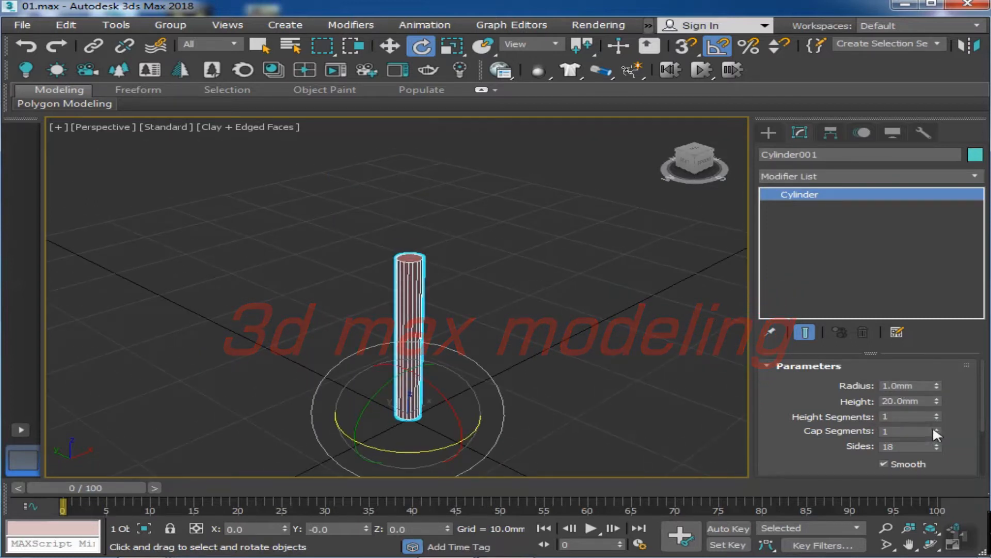
- Change the cylinder's radius to 2 mm and its height to 15 mm
{"action": "left_click", "coordinate": [390, 46]}
{"action": "scroll", "coordinate": [454, 358], "scroll_direction": "up", "scroll_amount": 5}
{"action": "scroll", "coordinate": [473, 367], "scroll_direction": "down", "scroll_amount": 4}
{"action": "scroll", "coordinate": [442, 354], "scroll_direction": "up", "scroll_amount": 4}
{"action": "scroll", "coordinate": [456, 342], "scroll_direction": "down", "scroll_amount": 2}
{"action": "middle_click_drag", "start_coordinate": [456, 342], "coordinate": [453, 301]}
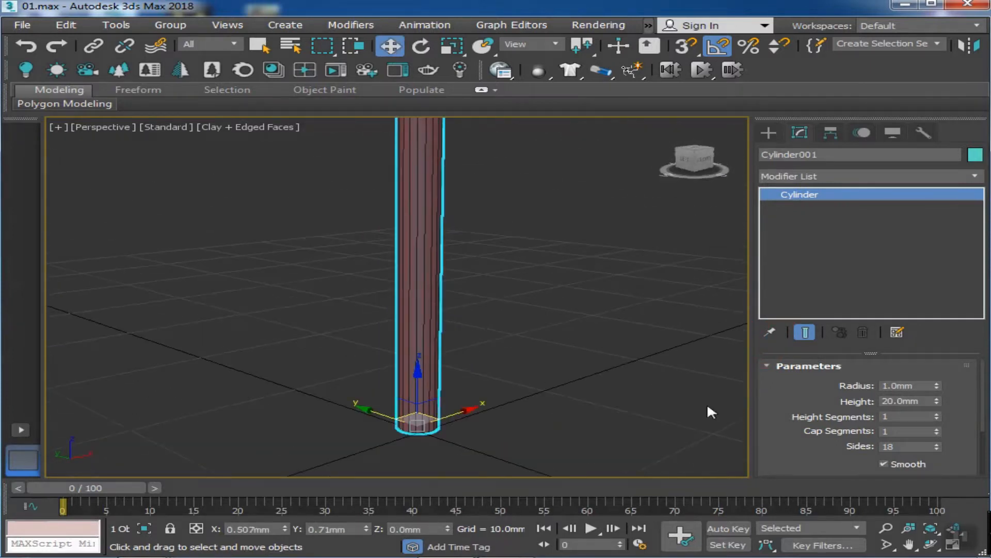
{"action": "double_click", "coordinate": [899, 386]}
{"action": "key", "text": "Return"}
{"action": "middle_click_drag", "start_coordinate": [403, 341], "coordinate": [414, 361], "text": "alt"}
{"action": "left_click", "coordinate": [471, 345]}
{"action": "mouse_move", "coordinate": [472, 345]}
{"action": "middle_mouse_down", "text": "alt"}
{"action": "mouse_move", "coordinate": [473, 318]}
{"action": "mouse_move", "coordinate": [454, 338]}
{"action": "middle_mouse_up", "text": "alt"}
{"action": "left_click", "coordinate": [422, 313]}
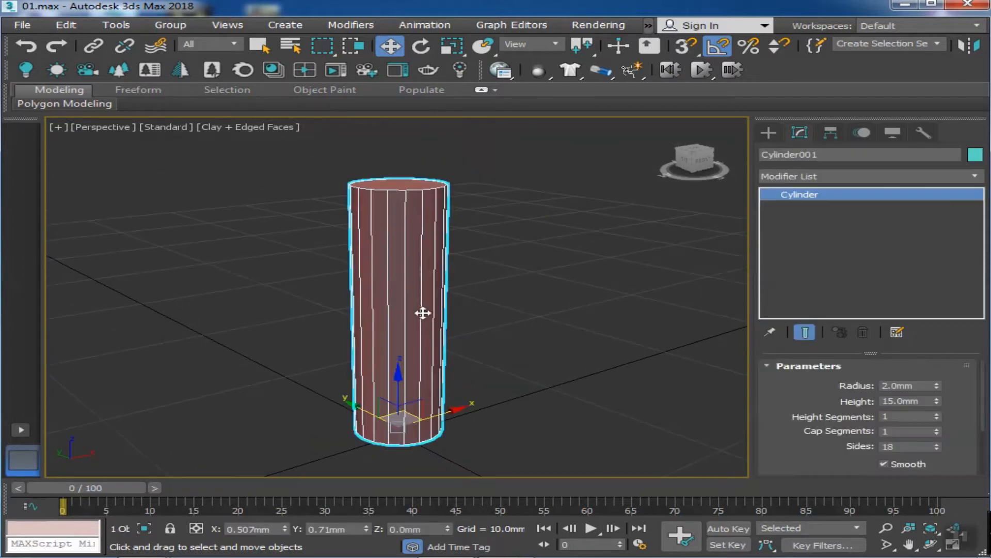
- Convert the cylinder to an Editable Poly
{"action": "right_click", "coordinate": [422, 313]}
{"action": "mouse_move", "coordinate": [517, 478]}
{"action": "left_click", "coordinate": [666, 480]}
- Select every other vertical edge around the cylinder and chamfer them by about 0.07 mm
{"action": "key", "text": "2"}
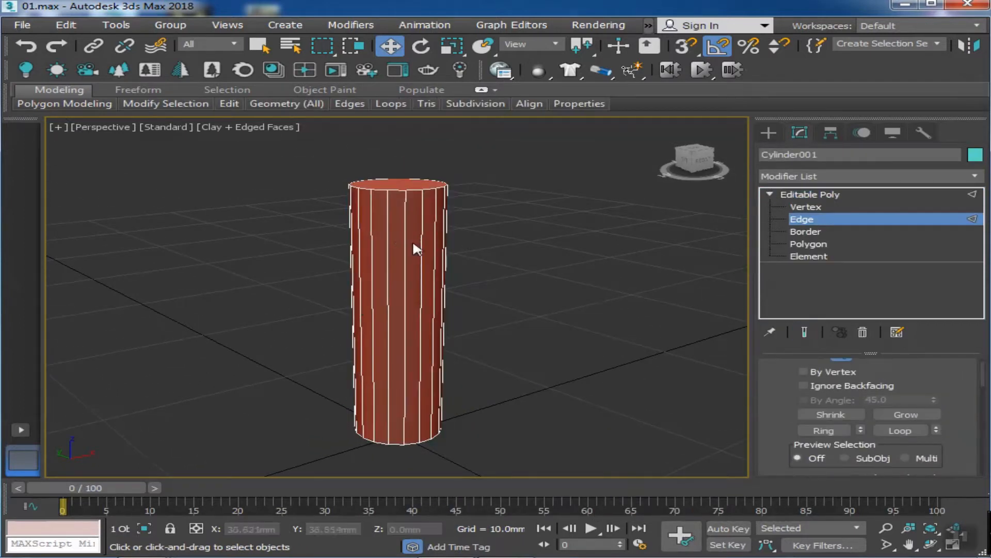
{"action": "mouse_move", "coordinate": [135, 108]}
{"action": "left_click", "coordinate": [244, 213]}
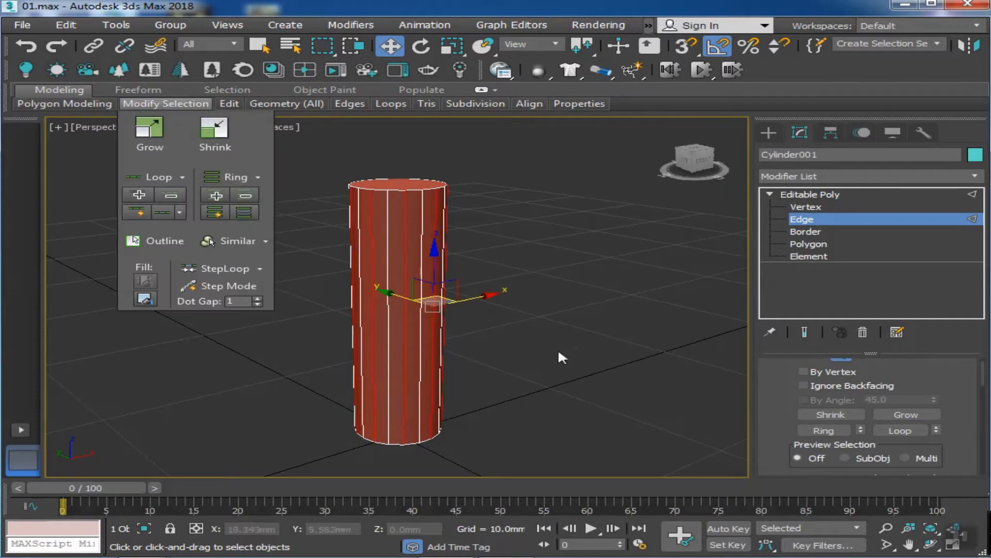
{"action": "scroll", "coordinate": [768, 430], "scroll_direction": "down", "scroll_amount": 5}
{"action": "left_click", "coordinate": [857, 465]}
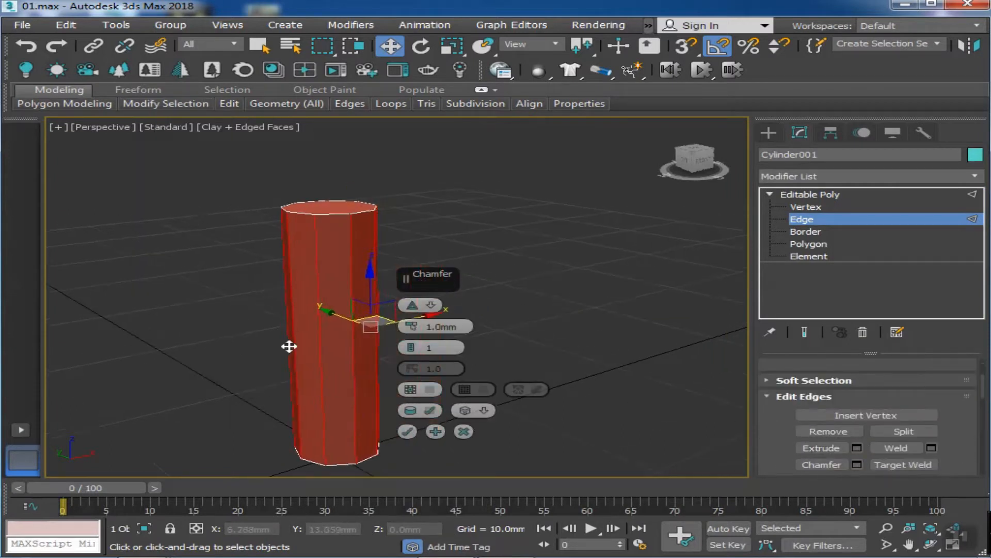
{"action": "scroll", "coordinate": [413, 310], "scroll_direction": "up", "scroll_amount": 4}
{"action": "middle_click_drag", "start_coordinate": [384, 321], "coordinate": [367, 338], "text": "alt"}
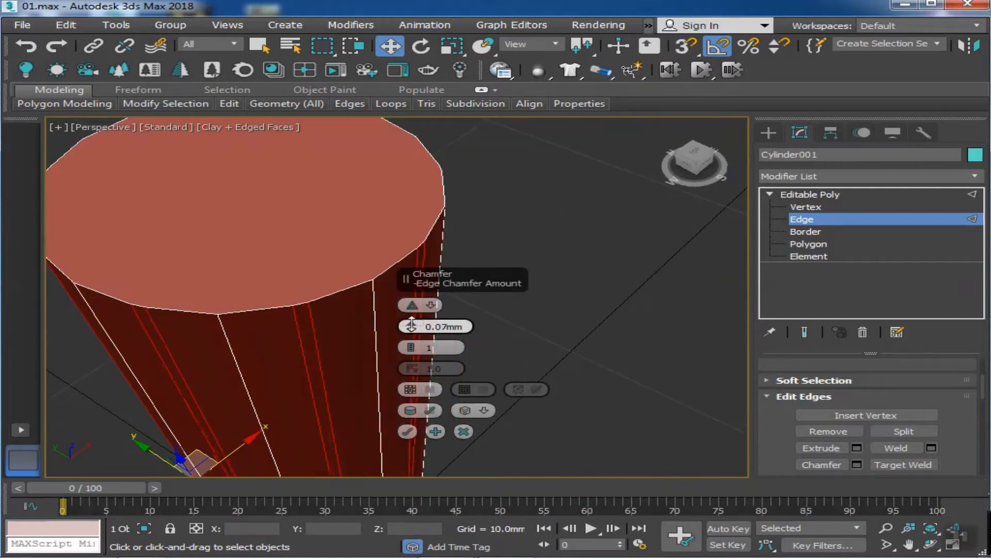
{"action": "left_click", "coordinate": [407, 431]}
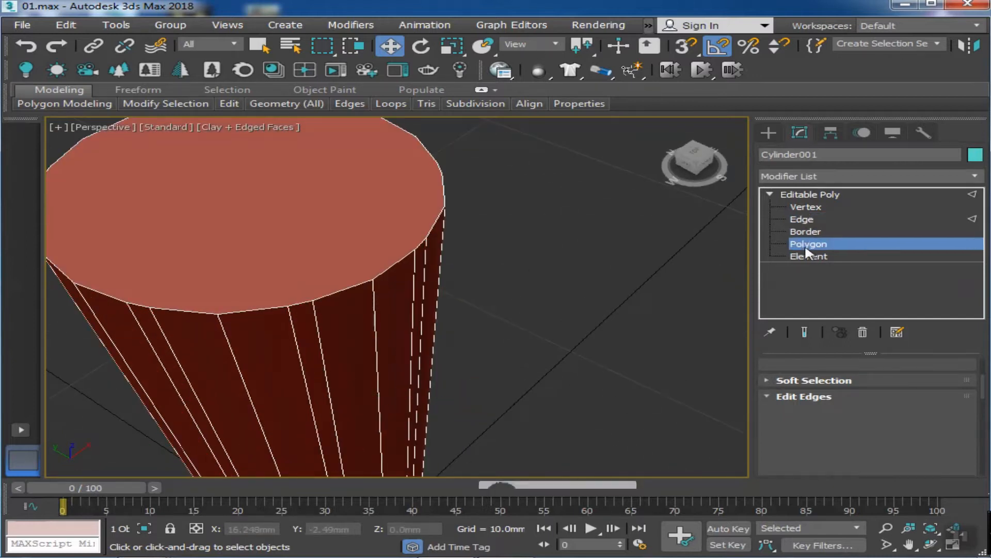
- Extrude the narrow chamfered strips around the cylinder slightly outward to form thin vertical ribs
{"action": "left_click", "coordinate": [808, 244]}
{"action": "scroll", "coordinate": [327, 417], "scroll_direction": "down", "scroll_amount": 5}
{"action": "left_click", "coordinate": [165, 103]}
{"action": "scroll", "coordinate": [413, 310], "scroll_direction": "up", "scroll_amount": 3}
{"action": "middle_click_drag", "start_coordinate": [392, 310], "coordinate": [635, 347], "text": "alt"}
{"action": "left_click", "coordinate": [857, 432]}
{"action": "right_click", "coordinate": [412, 326]}
{"action": "middle_click_drag", "start_coordinate": [420, 328], "coordinate": [341, 315], "text": "alt"}
{"action": "scroll", "coordinate": [339, 315], "scroll_direction": "up", "scroll_amount": 3}
{"action": "left_click_drag", "start_coordinate": [412, 327], "coordinate": [412, 333]}
{"action": "left_click", "coordinate": [407, 347]}
{"action": "middle_click_drag", "start_coordinate": [399, 348], "coordinate": [388, 335]}
{"action": "scroll", "coordinate": [387, 335], "scroll_direction": "down", "scroll_amount": 5}
{"action": "left_click", "coordinate": [560, 357]}
{"action": "scroll", "coordinate": [537, 348], "scroll_direction": "down", "scroll_amount": 3}
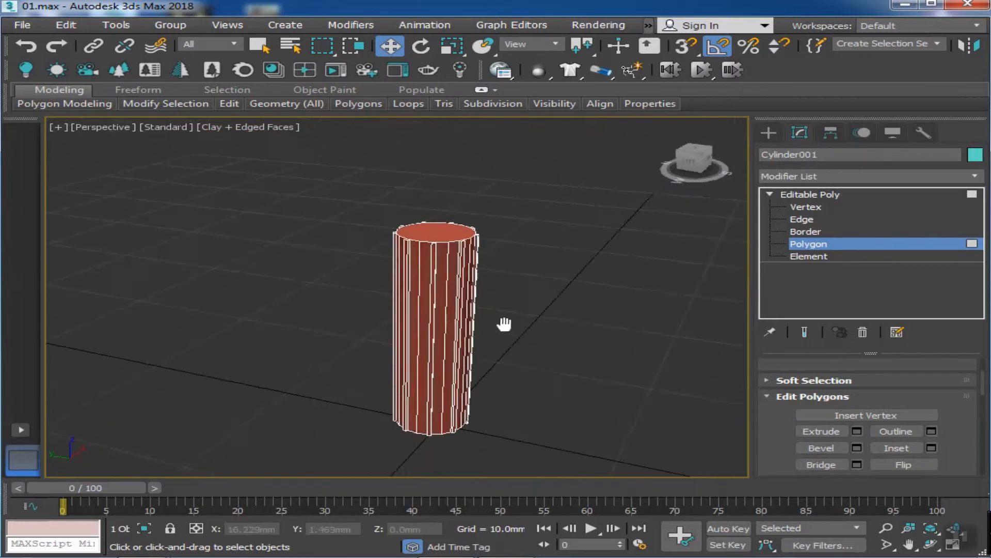
- Add an OpenSubdiv modifier to the ribbed cylinder and set its iterations to 2
{"action": "left_click", "coordinate": [811, 195]}
{"action": "left_click", "coordinate": [811, 176]}
{"action": "key", "text": "o"}
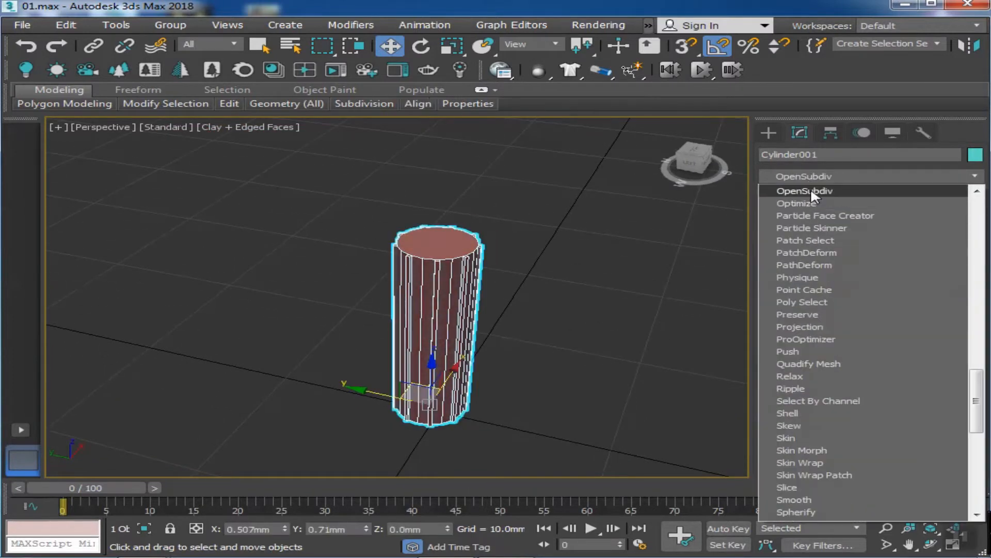
{"action": "left_click", "coordinate": [812, 191]}
{"action": "middle_click_drag", "start_coordinate": [589, 284], "coordinate": [567, 273], "text": "alt"}
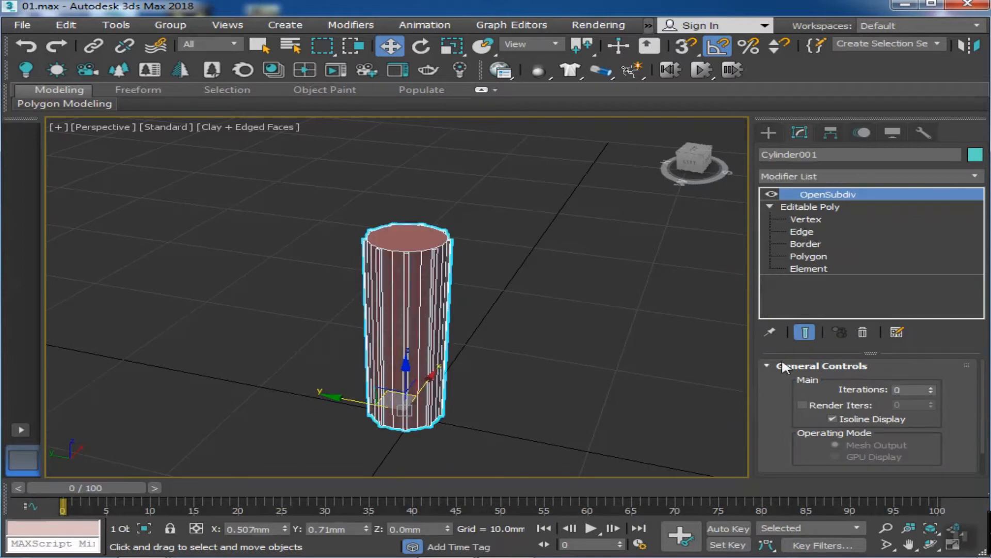
{"action": "left_click", "coordinate": [931, 388]}
{"action": "left_click", "coordinate": [931, 389]}
{"action": "middle_click_drag", "start_coordinate": [619, 331], "coordinate": [525, 297], "text": "alt"}
{"action": "left_click", "coordinate": [594, 345]}
- Select all edges at the cylinder's upper end and rotate them about the vertical axis to twist the column
{"action": "left_click", "coordinate": [439, 297]}
{"action": "left_click", "coordinate": [806, 244]}
{"action": "middle_click_drag", "start_coordinate": [503, 260], "coordinate": [603, 286], "text": "alt"}
{"action": "scroll", "coordinate": [495, 279], "scroll_direction": "up", "scroll_amount": 3}
{"action": "left_click", "coordinate": [800, 233]}
{"action": "middle_click_drag", "start_coordinate": [593, 206], "coordinate": [520, 183], "text": "alt"}
{"action": "left_click_drag", "start_coordinate": [546, 208], "coordinate": [286, 250]}
{"action": "left_click_drag", "start_coordinate": [495, 204], "coordinate": [292, 256]}
{"action": "middle_click_drag", "start_coordinate": [396, 266], "coordinate": [406, 352], "text": "alt"}
{"action": "key", "text": "e"}
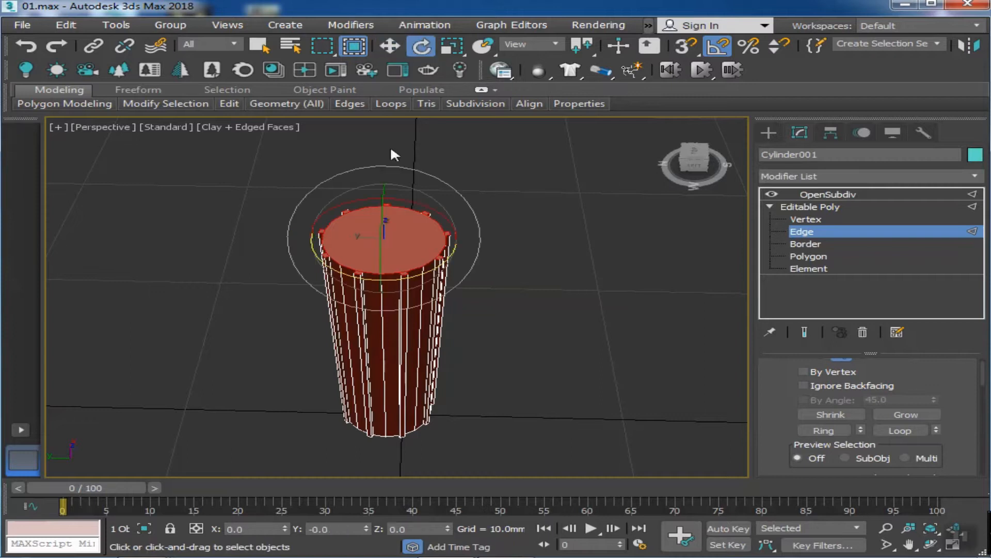
{"action": "middle_click_drag", "start_coordinate": [458, 343], "coordinate": [455, 304], "text": "alt"}
{"action": "scroll", "coordinate": [455, 331], "scroll_direction": "up", "scroll_amount": 3}
{"action": "middle_click_drag", "start_coordinate": [460, 372], "coordinate": [436, 310]}
{"action": "scroll", "coordinate": [483, 313], "scroll_direction": "down", "scroll_amount": 3}
{"action": "scroll", "coordinate": [485, 313], "scroll_direction": "down", "scroll_amount": 3}
{"action": "middle_click_drag", "start_coordinate": [474, 341], "coordinate": [477, 318]}
- Inset the column's top cap polygon slightly, leaving a narrow ring along the rim
{"action": "left_click", "coordinate": [814, 196]}
{"action": "middle_click_drag", "start_coordinate": [483, 258], "coordinate": [444, 274], "text": "alt"}
{"action": "left_click", "coordinate": [809, 256]}
{"action": "left_click", "coordinate": [426, 279]}
{"action": "left_click", "coordinate": [429, 382], "text": "ctrl"}
{"action": "middle_click_drag", "start_coordinate": [449, 439], "coordinate": [465, 377]}
{"action": "scroll", "coordinate": [480, 379], "scroll_direction": "down", "scroll_amount": 3}
{"action": "scroll", "coordinate": [783, 408], "scroll_direction": "down", "scroll_amount": 4}
{"action": "left_click", "coordinate": [932, 448]}
{"action": "scroll", "coordinate": [221, 376], "scroll_direction": "up", "scroll_amount": 5}
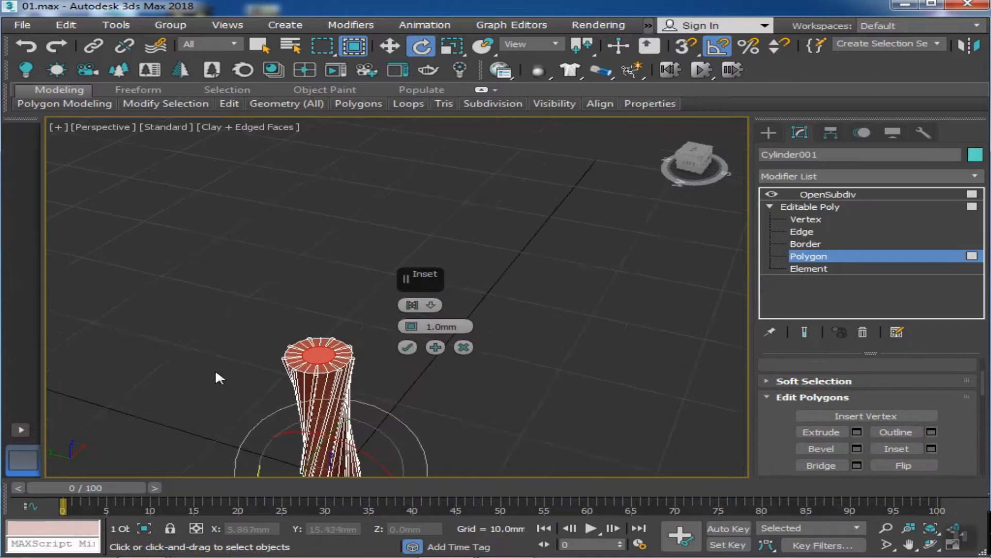
{"action": "left_click_drag", "start_coordinate": [411, 327], "coordinate": [414, 334]}
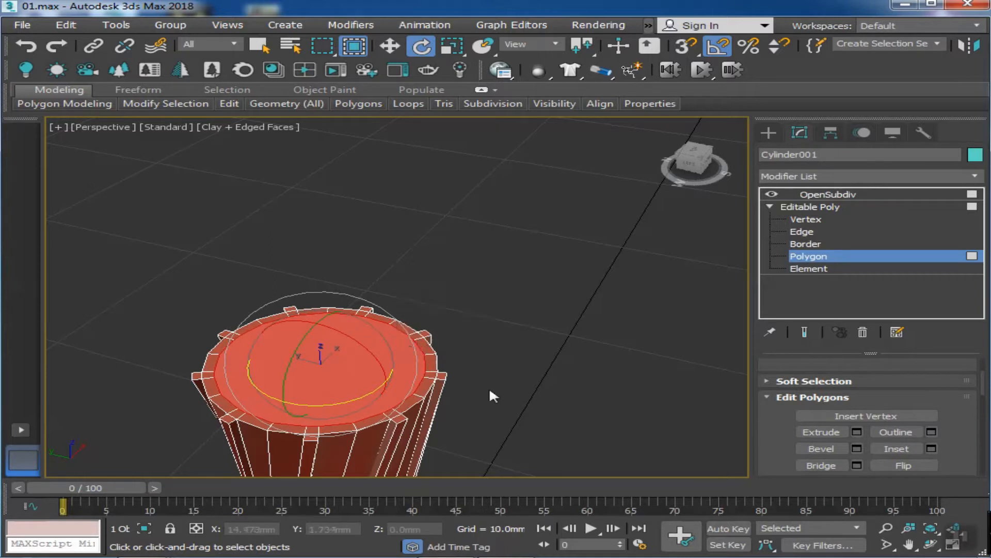
{"action": "scroll", "coordinate": [480, 370], "scroll_direction": "down", "scroll_amount": 6}
{"action": "scroll", "coordinate": [468, 336], "scroll_direction": "up", "scroll_amount": 3}
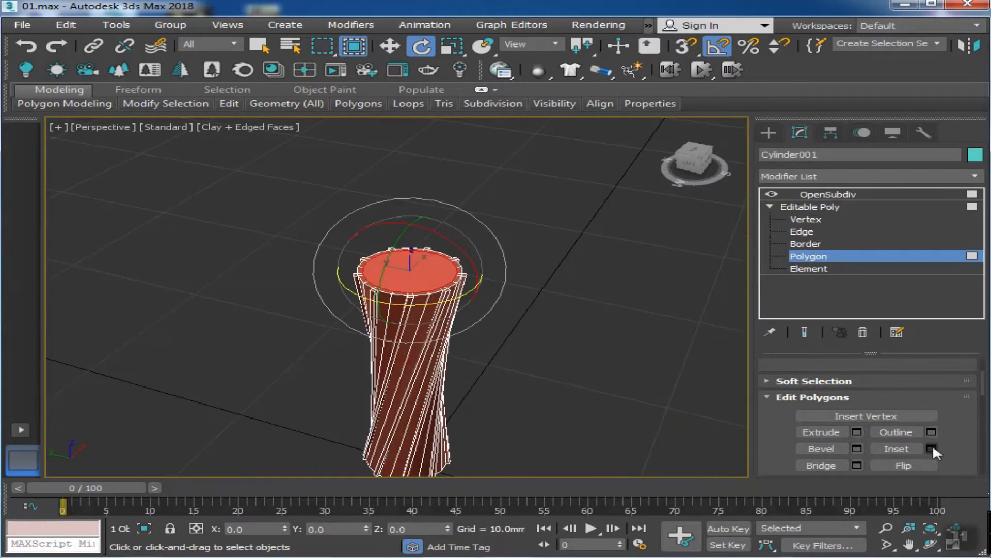
- Inset the top cap a second time, down to a small disc in the centre
{"action": "left_click", "coordinate": [932, 449]}
{"action": "scroll", "coordinate": [412, 326], "scroll_direction": "up", "scroll_amount": 5}
{"action": "left_click_drag", "start_coordinate": [412, 325], "coordinate": [412, 328]}
- Raise the small centre disc slightly along Z, to about 15.33 mm
{"action": "left_click", "coordinate": [396, 48]}
{"action": "left_click", "coordinate": [690, 163]}
{"action": "middle_click_drag", "start_coordinate": [465, 330], "coordinate": [431, 449]}
{"action": "left_click_drag", "start_coordinate": [414, 281], "coordinate": [421, 258]}
{"action": "middle_click_drag", "start_coordinate": [423, 260], "coordinate": [403, 315], "text": "alt"}
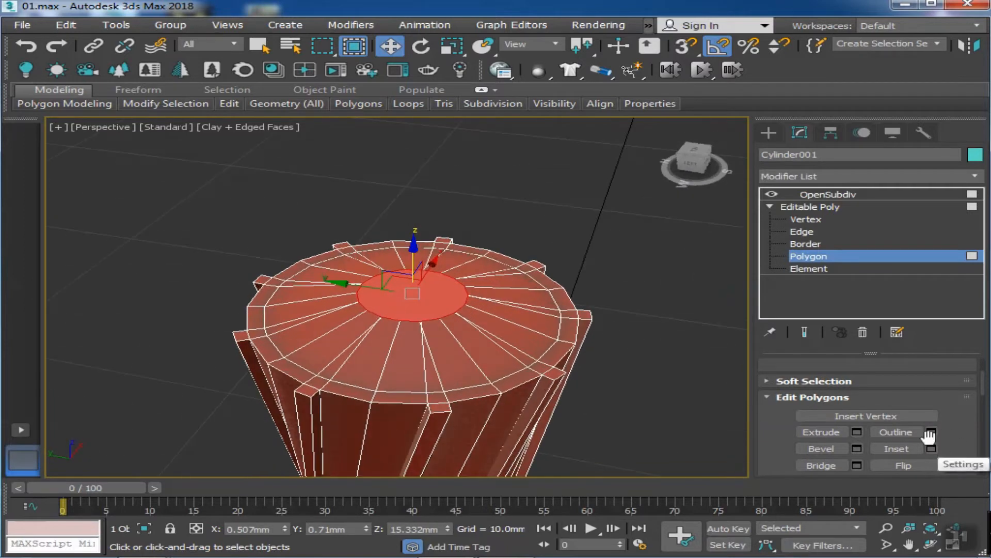
- Apply a 0 mm inset to the raised centre disc and preview the smoothed OpenSubdiv model without edged faces
{"action": "left_click", "coordinate": [932, 448]}
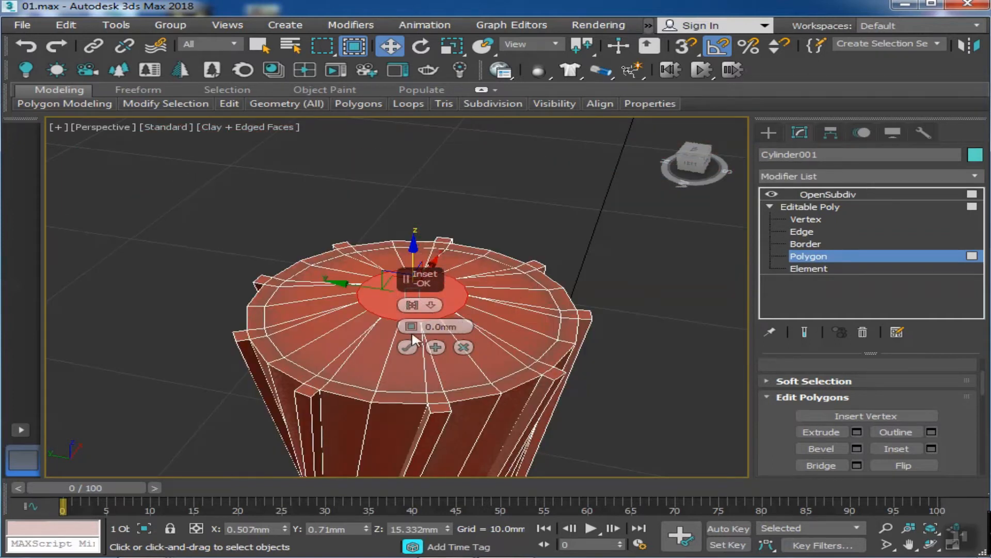
{"action": "left_click", "coordinate": [408, 348]}
{"action": "middle_click_drag", "start_coordinate": [596, 417], "coordinate": [514, 339]}
{"action": "scroll", "coordinate": [594, 398], "scroll_direction": "down", "scroll_amount": 6}
{"action": "middle_click_drag", "start_coordinate": [514, 338], "coordinate": [416, 338], "text": "alt"}
{"action": "left_click", "coordinate": [797, 256]}
{"action": "left_click", "coordinate": [821, 194]}
{"action": "key", "text": "F4"}
{"action": "scroll", "coordinate": [430, 226], "scroll_direction": "up", "scroll_amount": 5}
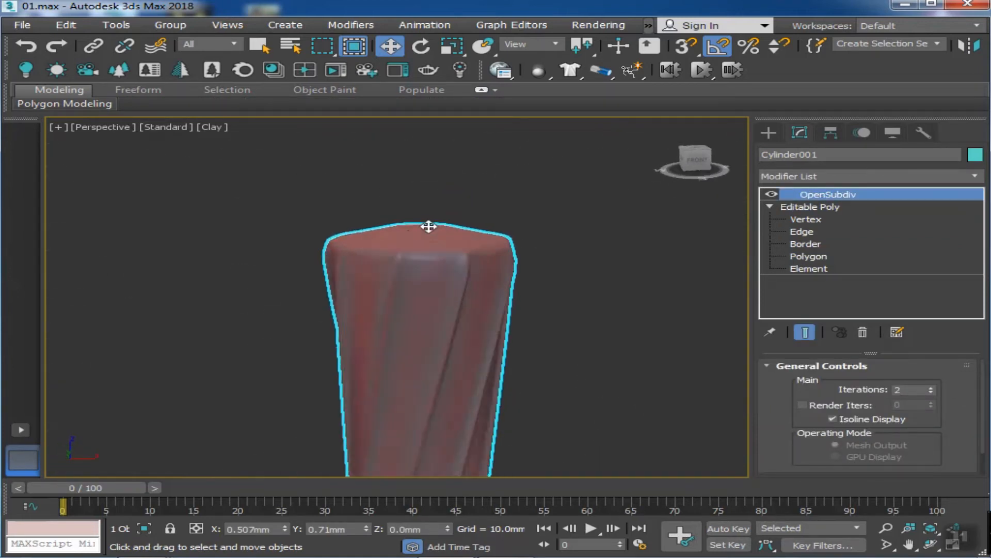
{"action": "scroll", "coordinate": [426, 237], "scroll_direction": "down", "scroll_amount": 3}
{"action": "middle_click_drag", "start_coordinate": [422, 261], "coordinate": [419, 274]}
- Restore edged faces and shift two vertices on the top rim vertically, raising the second to about Z 15.17 mm
{"action": "left_click", "coordinate": [805, 219]}
{"action": "key", "text": "F4"}
{"action": "scroll", "coordinate": [402, 260], "scroll_direction": "up", "scroll_amount": 3}
{"action": "middle_click_drag", "start_coordinate": [416, 267], "coordinate": [365, 249], "text": "alt"}
{"action": "left_click_drag", "start_coordinate": [394, 203], "coordinate": [395, 221]}
{"action": "middle_click_drag", "start_coordinate": [524, 253], "coordinate": [565, 256], "text": "alt"}
{"action": "left_click_drag", "start_coordinate": [559, 211], "coordinate": [560, 194]}
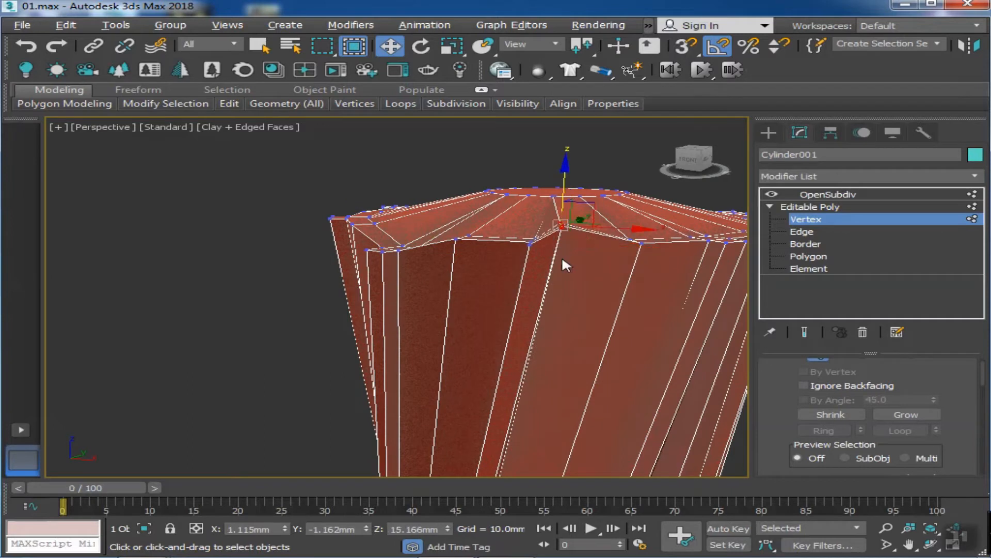
- Lower the next rim vertex to about Z 14.72 mm and adjust the heights of the neighbouring rim vertices
{"action": "middle_click_drag", "start_coordinate": [565, 264], "coordinate": [533, 259], "text": "alt"}
{"action": "left_click_drag", "start_coordinate": [591, 226], "coordinate": [624, 242]}
{"action": "left_click_drag", "start_coordinate": [608, 195], "coordinate": [609, 225]}
{"action": "middle_click_drag", "start_coordinate": [609, 288], "coordinate": [583, 290], "text": "alt"}
{"action": "left_click_drag", "start_coordinate": [630, 217], "coordinate": [655, 267]}
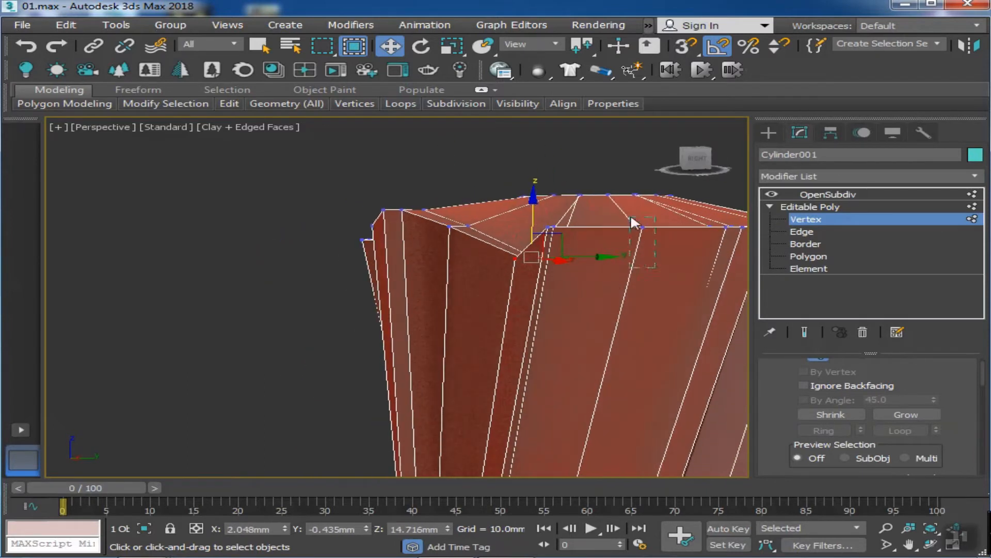
{"action": "left_click_drag", "start_coordinate": [644, 211], "coordinate": [645, 212]}
{"action": "middle_click_drag", "start_coordinate": [618, 285], "coordinate": [572, 289], "text": "alt"}
{"action": "left_click_drag", "start_coordinate": [641, 199], "coordinate": [640, 186]}
{"action": "middle_click_drag", "start_coordinate": [664, 275], "coordinate": [580, 304], "text": "alt"}
- Continue around the top rim, raising individual vertices slightly to make its outline uneven
{"action": "left_click", "coordinate": [560, 184]}
{"action": "middle_click_drag", "start_coordinate": [631, 204], "coordinate": [605, 200], "text": "alt"}
{"action": "left_click", "coordinate": [618, 200]}
{"action": "left_click_drag", "start_coordinate": [617, 199], "coordinate": [618, 194]}
{"action": "mouse_move", "coordinate": [637, 223]}
{"action": "middle_mouse_down", "text": "alt"}
{"action": "mouse_move", "coordinate": [576, 200]}
{"action": "mouse_move", "coordinate": [465, 214]}
{"action": "middle_mouse_up", "text": "alt"}
{"action": "scroll", "coordinate": [575, 201], "scroll_direction": "up", "scroll_amount": 2}
{"action": "left_click_drag", "start_coordinate": [618, 209], "coordinate": [574, 232]}
{"action": "middle_click_drag", "start_coordinate": [666, 241], "coordinate": [389, 198], "text": "alt"}
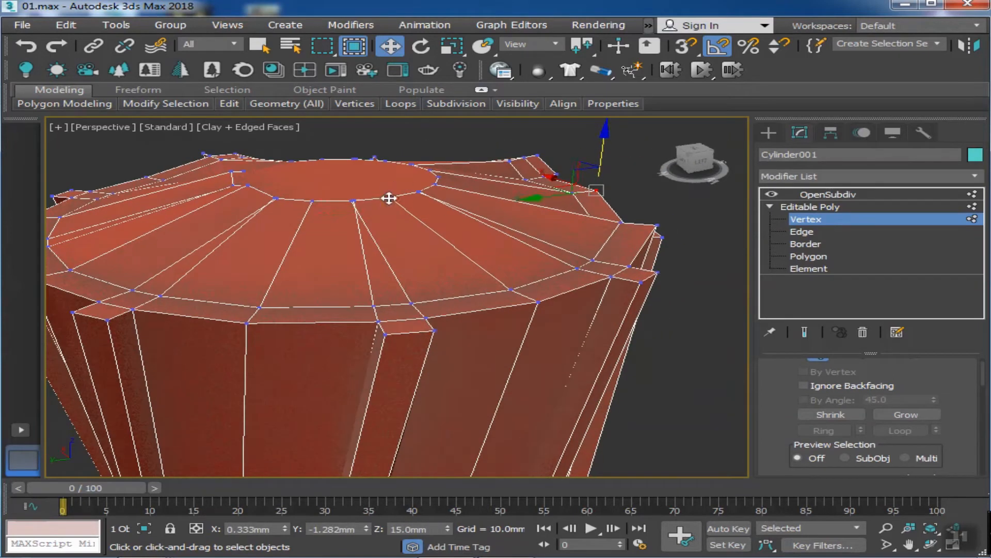
- Move more vertices of the top surface up or down, starting with one on the centre disc's edge
{"action": "scroll", "coordinate": [329, 186], "scroll_direction": "up", "scroll_amount": 3}
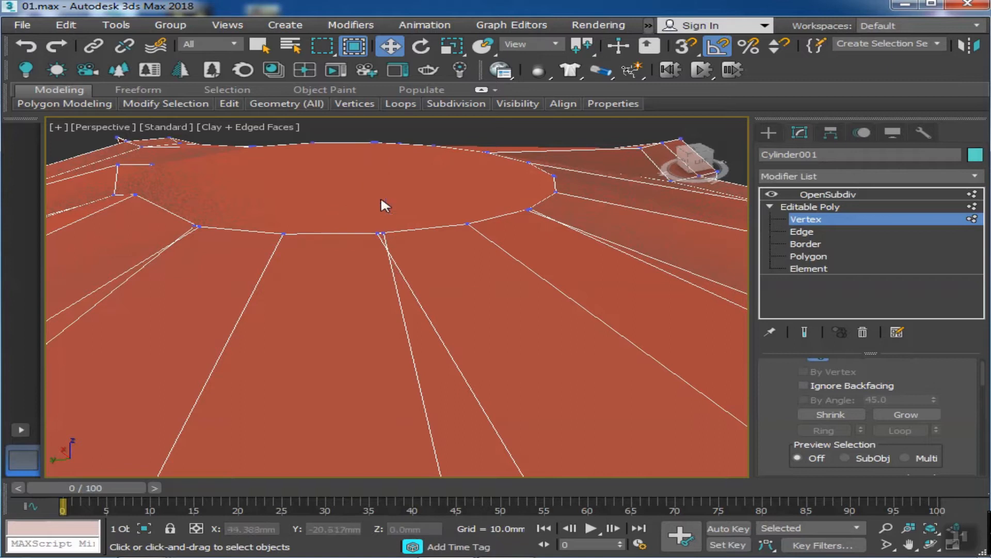
{"action": "scroll", "coordinate": [400, 252], "scroll_direction": "down", "scroll_amount": 3}
{"action": "middle_click_drag", "start_coordinate": [400, 252], "coordinate": [526, 249], "text": "alt"}
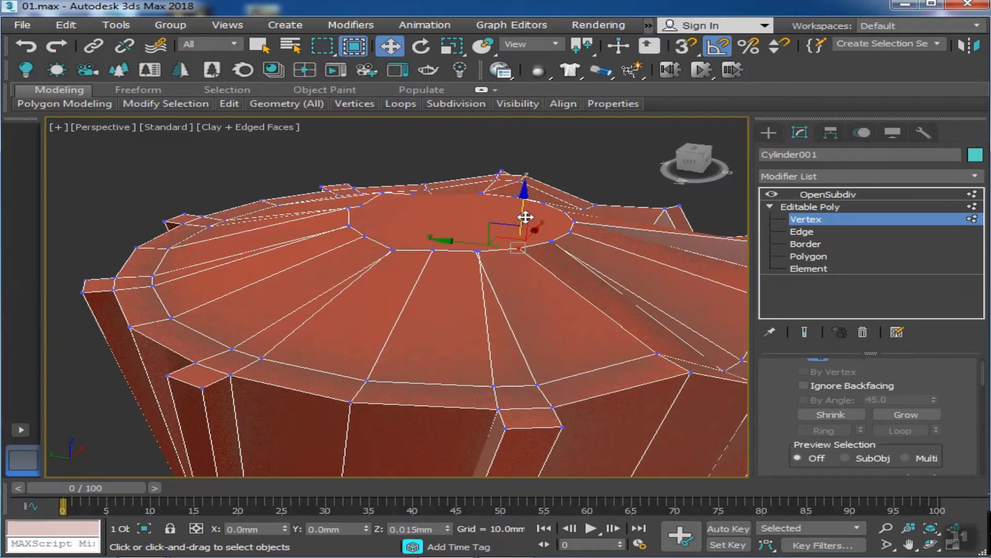
{"action": "mouse_move", "coordinate": [429, 225]}
{"action": "middle_mouse_down", "text": "alt"}
{"action": "mouse_move", "coordinate": [445, 332]}
{"action": "mouse_move", "coordinate": [407, 305]}
{"action": "mouse_move", "coordinate": [405, 356]}
{"action": "mouse_move", "coordinate": [445, 273]}
{"action": "mouse_move", "coordinate": [478, 263]}
{"action": "middle_mouse_up", "text": "alt"}
{"action": "left_click_drag", "start_coordinate": [376, 207], "coordinate": [303, 254]}
{"action": "left_click_drag", "start_coordinate": [350, 213], "coordinate": [350, 186]}
{"action": "middle_click_drag", "start_coordinate": [356, 238], "coordinate": [431, 235], "text": "alt"}
{"action": "left_click_drag", "start_coordinate": [196, 192], "coordinate": [143, 251]}
{"action": "left_click_drag", "start_coordinate": [174, 192], "coordinate": [173, 213]}
{"action": "scroll", "coordinate": [214, 251], "scroll_direction": "down", "scroll_amount": 4}
{"action": "middle_click_drag", "start_coordinate": [214, 251], "coordinate": [253, 242], "text": "alt"}
{"action": "scroll", "coordinate": [253, 243], "scroll_direction": "up", "scroll_amount": 4}
{"action": "scroll", "coordinate": [255, 249], "scroll_direction": "down", "scroll_amount": 4}
{"action": "middle_click_drag", "start_coordinate": [394, 358], "coordinate": [372, 346], "text": "alt"}
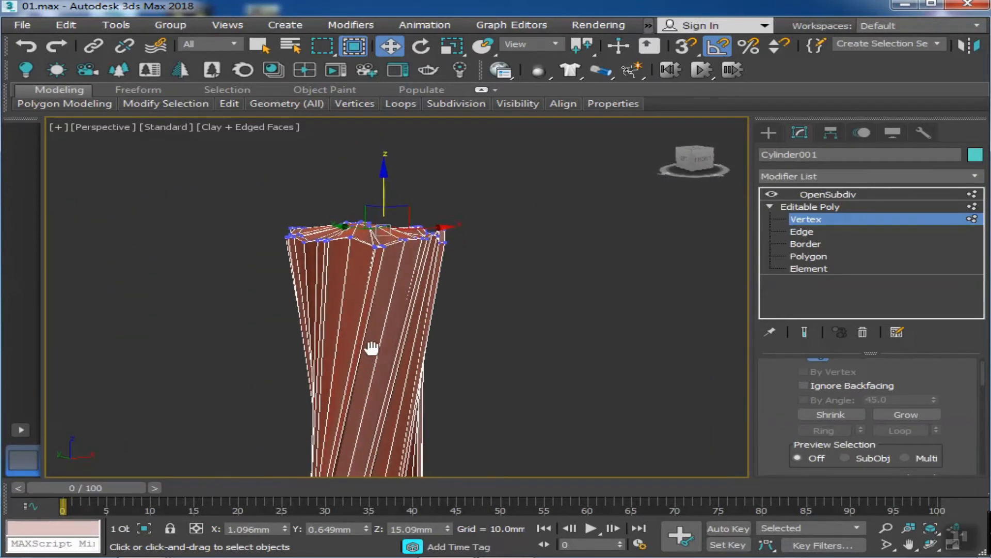
- Select all long edges along the column's side and connect them with evenly spaced horizontal edge loops
{"action": "left_click", "coordinate": [802, 231]}
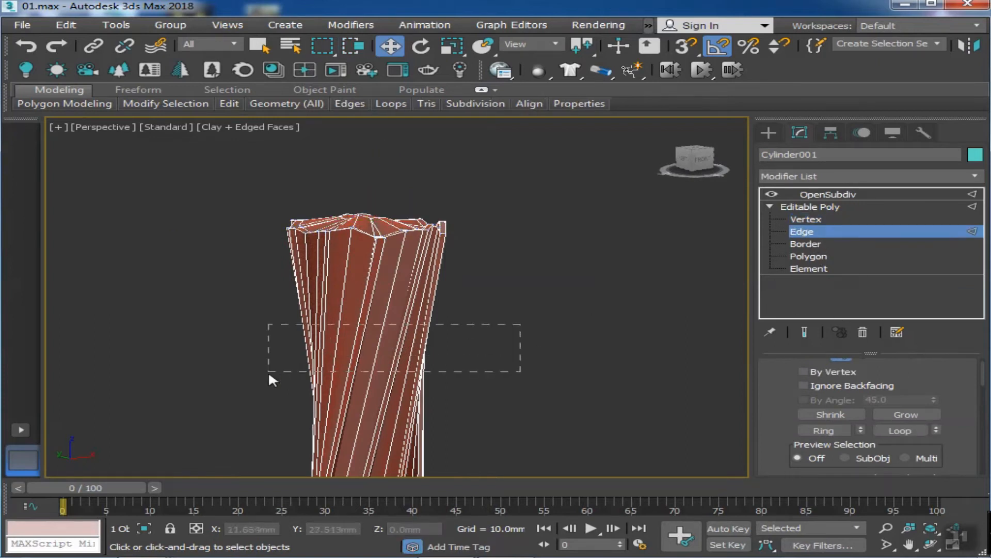
{"action": "left_click_drag", "start_coordinate": [269, 375], "coordinate": [268, 373]}
{"action": "scroll", "coordinate": [927, 432], "scroll_direction": "down", "scroll_amount": 5}
{"action": "left_click", "coordinate": [931, 437]}
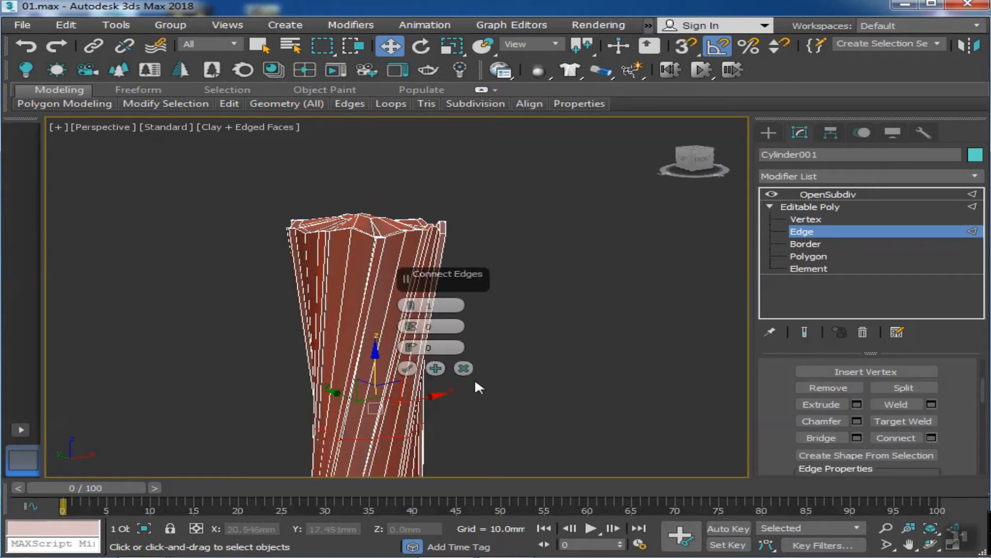
{"action": "middle_click_drag", "start_coordinate": [448, 409], "coordinate": [502, 388]}
- Switch to vertex editing and shift a single vertex on one of the column's upper horizontal side loops
{"action": "left_click", "coordinate": [812, 220]}
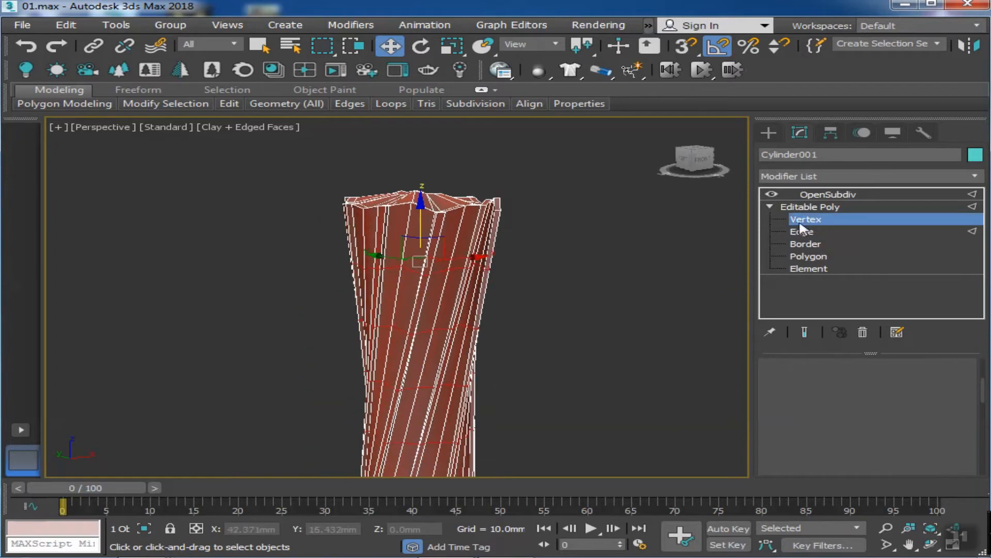
{"action": "scroll", "coordinate": [509, 312], "scroll_direction": "up", "scroll_amount": 4}
{"action": "middle_click_drag", "start_coordinate": [509, 312], "coordinate": [436, 318], "text": "alt"}
{"action": "left_click", "coordinate": [422, 236]}
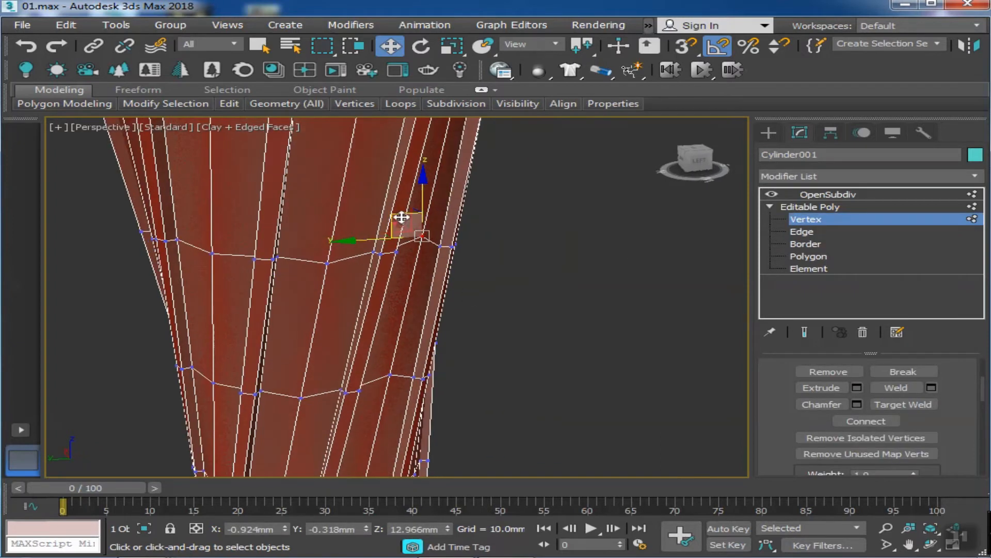
{"action": "middle_click_drag", "start_coordinate": [430, 243], "coordinate": [431, 384], "text": "alt"}
{"action": "left_click_drag", "start_coordinate": [444, 366], "coordinate": [443, 367]}
- Offset several side-loop vertices around the column sideways to make its ribs uneven
{"action": "middle_click_drag", "start_coordinate": [666, 416], "coordinate": [455, 335], "text": "alt"}
{"action": "scroll", "coordinate": [449, 339], "scroll_direction": "down", "scroll_amount": 5}
{"action": "left_click", "coordinate": [419, 299]}
{"action": "left_click_drag", "start_coordinate": [431, 286], "coordinate": [469, 286]}
{"action": "middle_click_drag", "start_coordinate": [471, 335], "coordinate": [375, 328], "text": "alt"}
{"action": "scroll", "coordinate": [374, 328], "scroll_direction": "up", "scroll_amount": 2}
{"action": "left_click_drag", "start_coordinate": [469, 299], "coordinate": [449, 300]}
{"action": "middle_click_drag", "start_coordinate": [431, 330], "coordinate": [302, 361], "text": "alt"}
{"action": "scroll", "coordinate": [396, 334], "scroll_direction": "up", "scroll_amount": 5}
{"action": "middle_click_drag", "start_coordinate": [410, 439], "coordinate": [454, 431], "text": "alt"}
{"action": "left_click_drag", "start_coordinate": [449, 383], "coordinate": [467, 377]}
- Nudge vertices on the column's middle loops, including one at about Z 6.48 mm, out of line
{"action": "middle_click_drag", "start_coordinate": [465, 384], "coordinate": [305, 395], "text": "alt"}
{"action": "scroll", "coordinate": [427, 379], "scroll_direction": "down", "scroll_amount": 5}
{"action": "scroll", "coordinate": [424, 370], "scroll_direction": "up", "scroll_amount": 7}
{"action": "left_click_drag", "start_coordinate": [424, 365], "coordinate": [422, 366]}
{"action": "middle_click_drag", "start_coordinate": [422, 366], "coordinate": [402, 365], "text": "alt"}
{"action": "left_click_drag", "start_coordinate": [392, 349], "coordinate": [404, 354]}
{"action": "scroll", "coordinate": [410, 396], "scroll_direction": "down", "scroll_amount": 3}
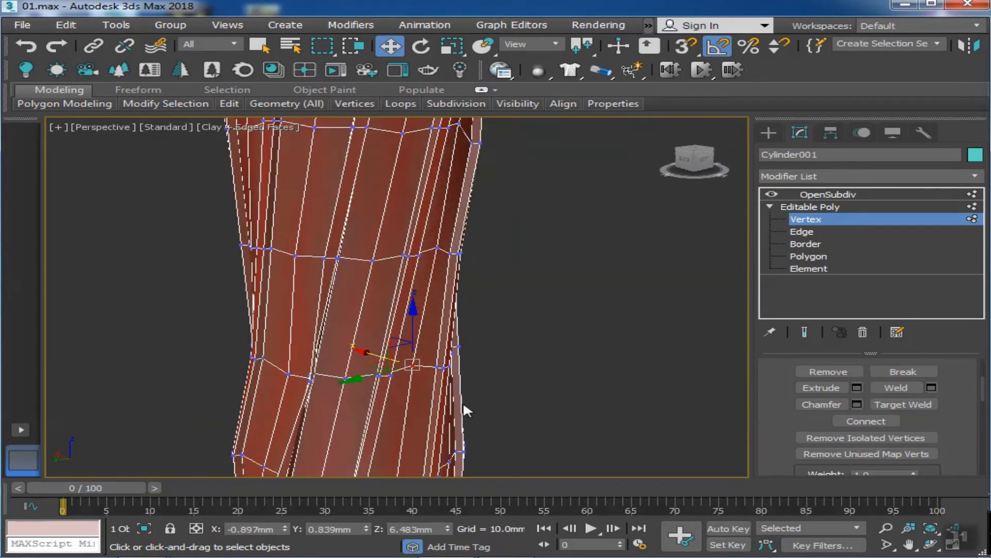
- Continue around the column and pull a vertex on another rib slightly out of its loop
{"action": "middle_click_drag", "start_coordinate": [410, 397], "coordinate": [318, 362], "text": "alt"}
{"action": "scroll", "coordinate": [317, 361], "scroll_direction": "down", "scroll_amount": 5}
{"action": "scroll", "coordinate": [369, 302], "scroll_direction": "up", "scroll_amount": 5}
{"action": "middle_click_drag", "start_coordinate": [403, 359], "coordinate": [343, 288]}
{"action": "left_click_drag", "start_coordinate": [333, 387], "coordinate": [325, 399]}
{"action": "scroll", "coordinate": [349, 370], "scroll_direction": "up", "scroll_amount": 3}
{"action": "middle_click_drag", "start_coordinate": [365, 406], "coordinate": [326, 421], "text": "alt"}
{"action": "scroll", "coordinate": [323, 423], "scroll_direction": "down", "scroll_amount": 5}
{"action": "scroll", "coordinate": [449, 309], "scroll_direction": "up", "scroll_amount": 5}
- Displace a few more side vertices on the column's remaining side to finish the irregular surface
{"action": "middle_click_drag", "start_coordinate": [486, 331], "coordinate": [451, 374], "text": "alt"}
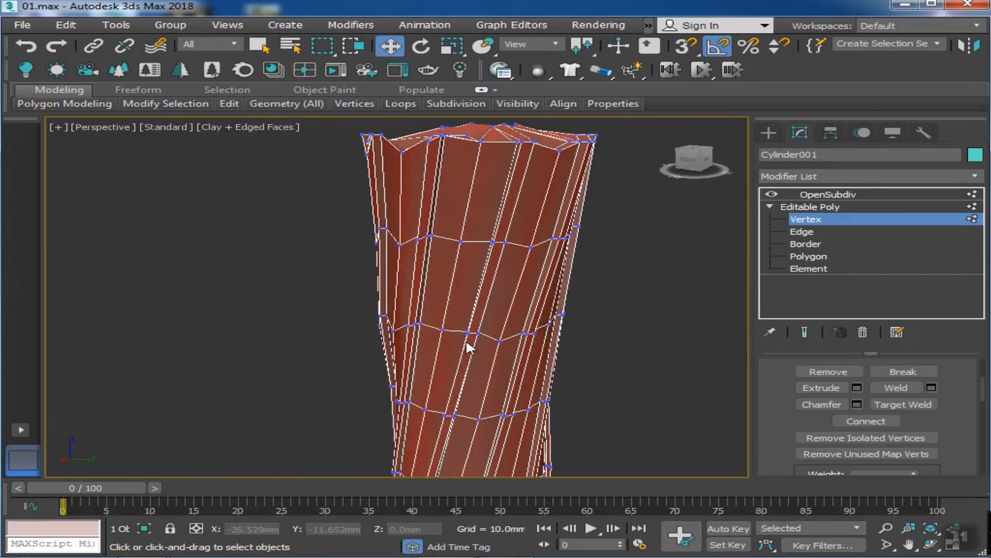
{"action": "middle_click_drag", "start_coordinate": [462, 312], "coordinate": [413, 308], "text": "alt"}
{"action": "left_click_drag", "start_coordinate": [414, 308], "coordinate": [401, 309]}
{"action": "scroll", "coordinate": [402, 310], "scroll_direction": "down", "scroll_amount": 4}
{"action": "middle_click_drag", "start_coordinate": [474, 294], "coordinate": [442, 312]}
{"action": "scroll", "coordinate": [442, 312], "scroll_direction": "up", "scroll_amount": 6}
{"action": "left_click_drag", "start_coordinate": [441, 311], "coordinate": [412, 335]}
{"action": "middle_click_drag", "start_coordinate": [412, 335], "coordinate": [455, 323], "text": "alt"}
{"action": "left_click_drag", "start_coordinate": [462, 306], "coordinate": [474, 307]}
{"action": "scroll", "coordinate": [498, 311], "scroll_direction": "down", "scroll_amount": 6}
{"action": "middle_click_drag", "start_coordinate": [512, 340], "coordinate": [524, 345], "text": "alt"}
- Return to the OpenSubdiv level and inspect the smoothed column without edged faces, then show the edges again
{"action": "left_click", "coordinate": [826, 195]}
{"action": "middle_click_drag", "start_coordinate": [598, 294], "coordinate": [548, 246]}
{"action": "key", "text": "F4"}
{"action": "mouse_move", "coordinate": [481, 342]}
{"action": "middle_mouse_down", "text": "alt"}
{"action": "mouse_move", "coordinate": [435, 338]}
{"action": "mouse_move", "coordinate": [481, 278]}
{"action": "mouse_move", "coordinate": [378, 335]}
{"action": "mouse_move", "coordinate": [388, 333]}
{"action": "middle_mouse_up", "text": "alt"}
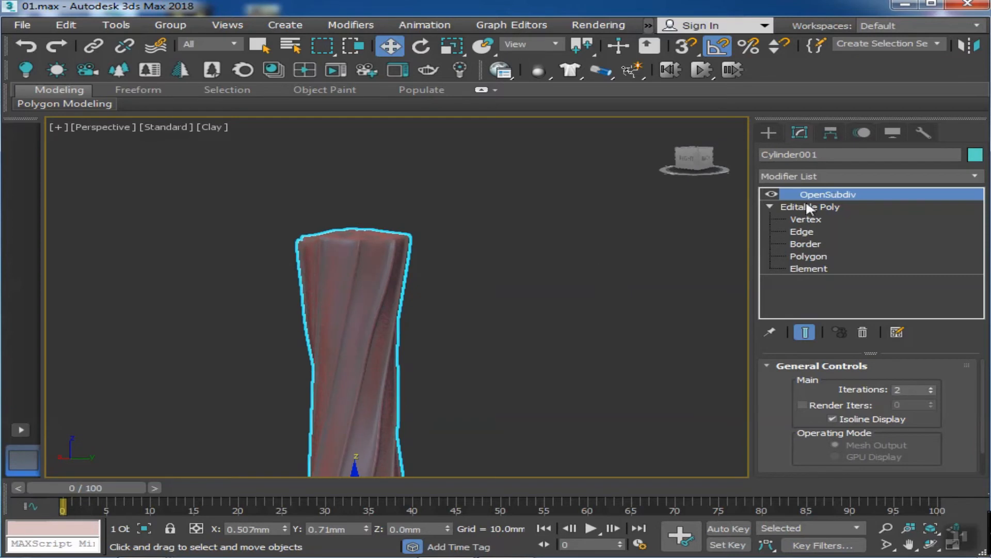
{"action": "key", "text": "F4"}
{"action": "scroll", "coordinate": [477, 266], "scroll_direction": "down", "scroll_amount": 4}
{"action": "middle_click_drag", "start_coordinate": [478, 268], "coordinate": [429, 253]}
- From a top view, create a thin cylinder beside the column with a radius of 0.085 mm and a height of 2.223 mm
{"action": "middle_click_drag", "start_coordinate": [465, 279], "coordinate": [527, 379], "text": "alt"}
{"action": "left_click", "coordinate": [696, 154]}
{"action": "left_click", "coordinate": [769, 133]}
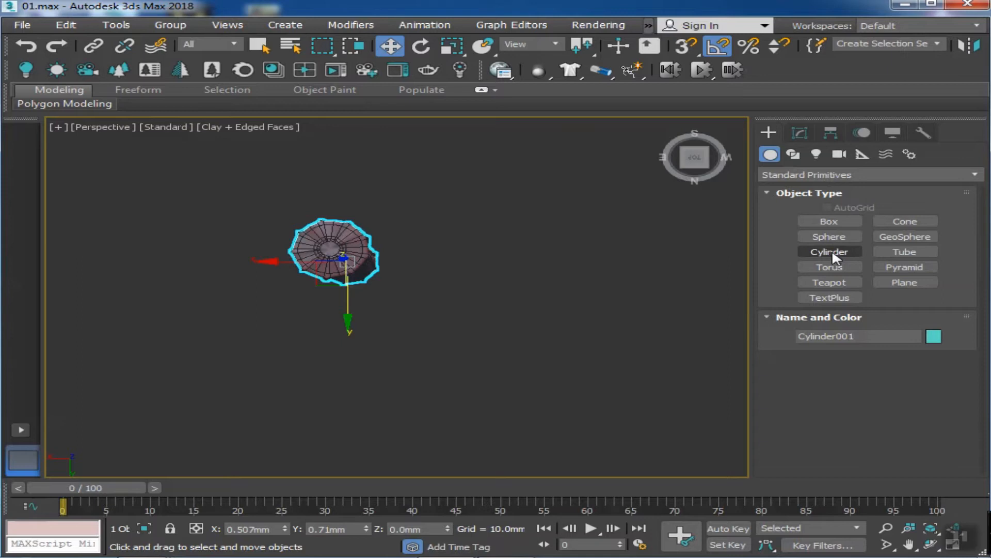
{"action": "left_click", "coordinate": [829, 252]}
{"action": "middle_click_drag", "start_coordinate": [467, 298], "coordinate": [485, 227], "text": "alt"}
{"action": "left_click", "coordinate": [800, 134]}
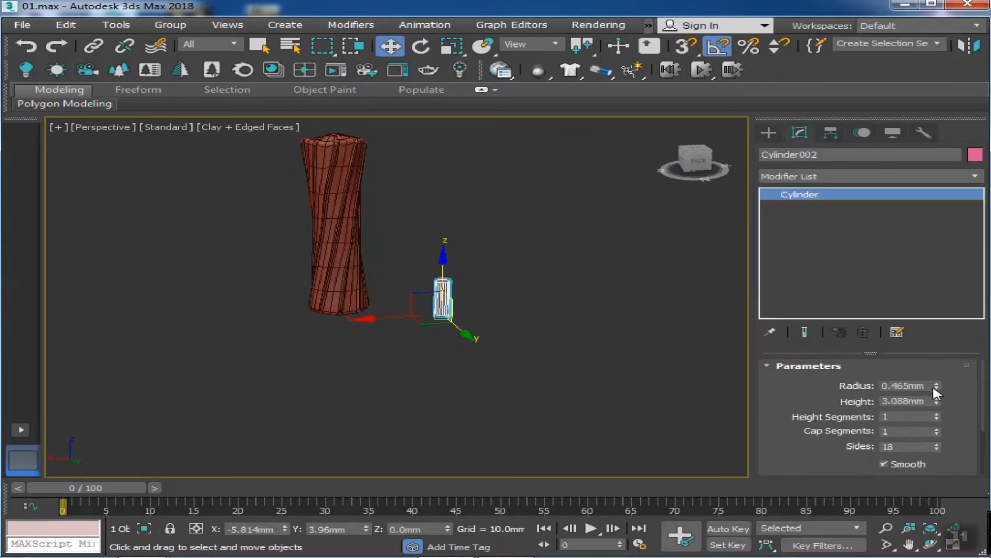
{"action": "scroll", "coordinate": [615, 381], "scroll_direction": "up", "scroll_amount": 5}
{"action": "left_click_drag", "start_coordinate": [939, 413], "coordinate": [939, 429]}
- Center the pivots of the thin cylinder and the column on their own objects
{"action": "left_click", "coordinate": [831, 134]}
{"action": "left_click", "coordinate": [868, 232]}
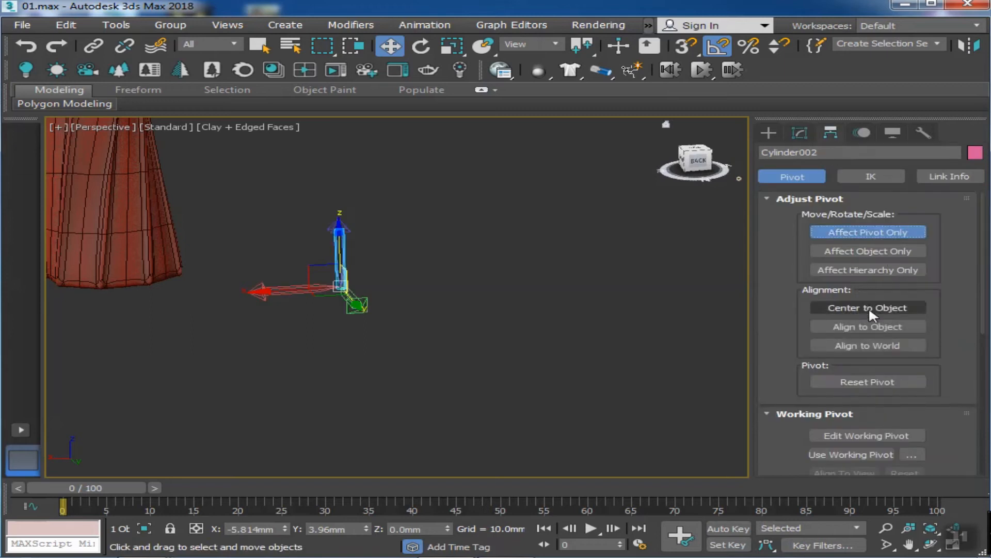
{"action": "left_click", "coordinate": [877, 308]}
{"action": "left_click", "coordinate": [868, 308]}
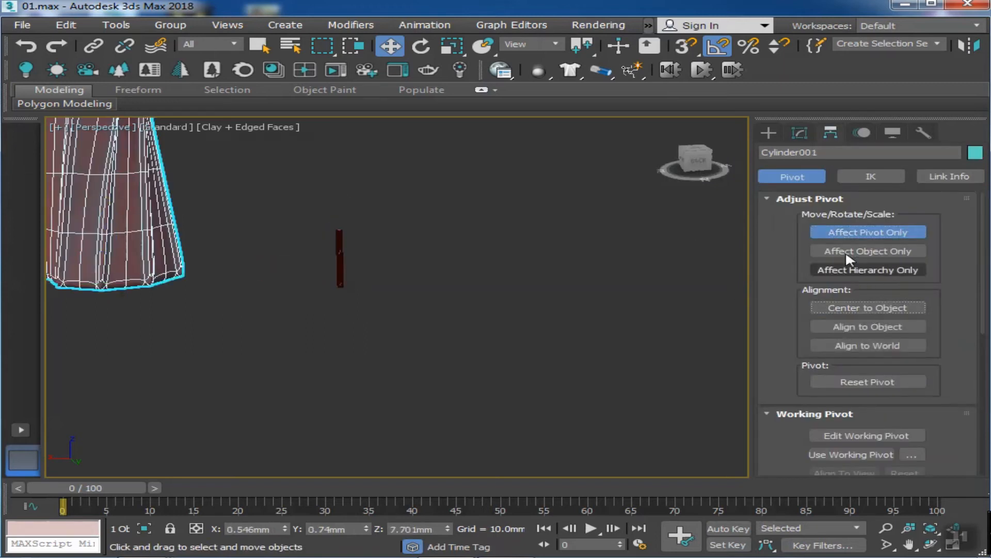
- Align the thin cylinder to the centre of the column
{"action": "left_click", "coordinate": [768, 134]}
{"action": "left_click_drag", "start_coordinate": [951, 39], "coordinate": [903, 39]}
{"action": "left_click", "coordinate": [952, 46]}
{"action": "left_click", "coordinate": [185, 234]}
{"action": "left_click", "coordinate": [500, 403]}
- Raise the thin cylinder to about Z 15.47 mm so it protrudes from the column's top as a wick
{"action": "middle_click_drag", "start_coordinate": [412, 289], "coordinate": [488, 425]}
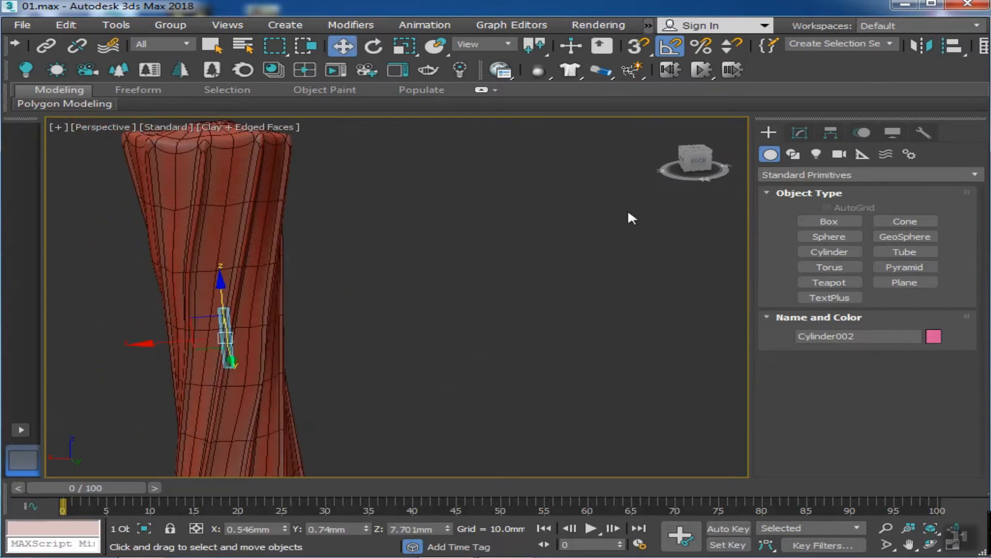
{"action": "left_click", "coordinate": [698, 160]}
{"action": "middle_click_drag", "start_coordinate": [395, 274], "coordinate": [407, 297]}
{"action": "left_click_drag", "start_coordinate": [308, 137], "coordinate": [309, 129]}
{"action": "middle_click_drag", "start_coordinate": [297, 227], "coordinate": [356, 280], "text": "alt"}
{"action": "middle_click_drag", "start_coordinate": [357, 280], "coordinate": [370, 346]}
{"action": "scroll", "coordinate": [330, 289], "scroll_direction": "up", "scroll_amount": 4}
{"action": "mouse_move", "coordinate": [330, 289]}
{"action": "middle_mouse_down", "text": "alt"}
{"action": "mouse_move", "coordinate": [338, 297]}
{"action": "mouse_move", "coordinate": [333, 273]}
{"action": "middle_mouse_up", "text": "alt"}
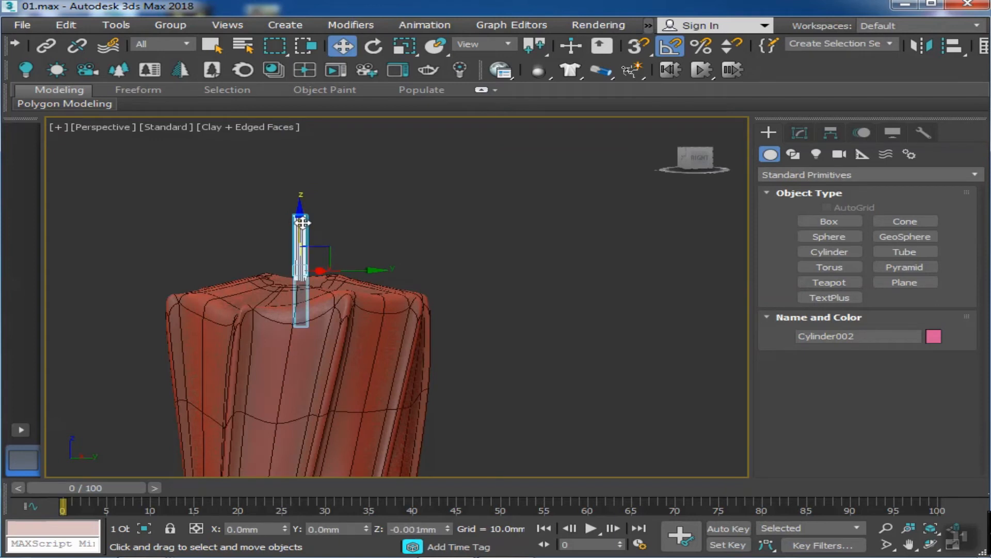
{"action": "left_click", "coordinate": [424, 255]}
{"action": "middle_click_drag", "start_coordinate": [423, 255], "coordinate": [352, 344], "text": "alt"}
{"action": "scroll", "coordinate": [403, 306], "scroll_direction": "down", "scroll_amount": 4}
{"action": "scroll", "coordinate": [463, 339], "scroll_direction": "down", "scroll_amount": 3}
{"action": "scroll", "coordinate": [503, 401], "scroll_direction": "up", "scroll_amount": 3}
{"action": "scroll", "coordinate": [509, 398], "scroll_direction": "down", "scroll_amount": 3}
- In the front view, draw a plane of about 4.4 by 3.8 mm above the column and around the wick
{"action": "key", "text": "f"}
{"action": "scroll", "coordinate": [392, 310], "scroll_direction": "up", "scroll_amount": 8}
{"action": "scroll", "coordinate": [376, 300], "scroll_direction": "up", "scroll_amount": 2}
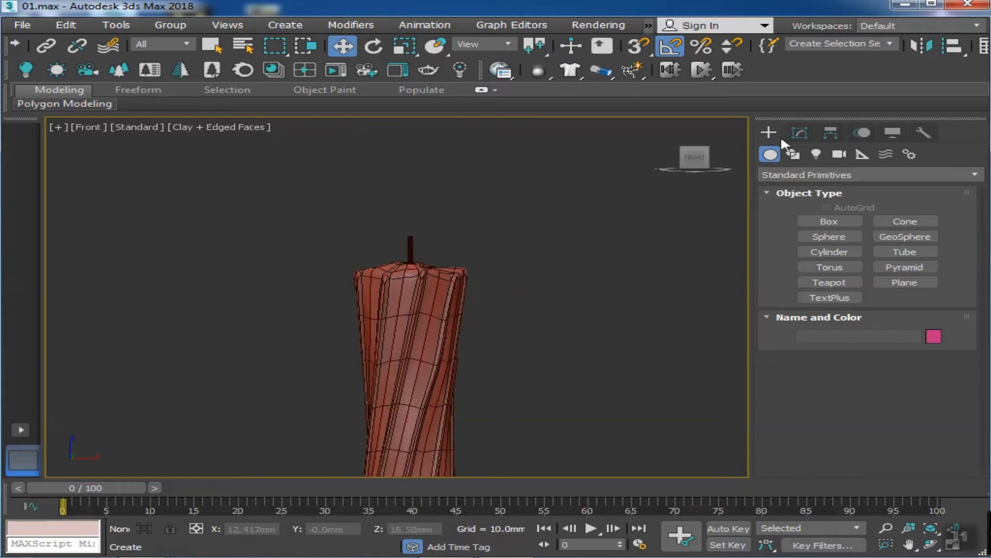
{"action": "left_click", "coordinate": [799, 133]}
{"action": "left_click", "coordinate": [769, 132]}
{"action": "left_click", "coordinate": [905, 282]}
{"action": "scroll", "coordinate": [378, 197], "scroll_direction": "up", "scroll_amount": 2}
{"action": "left_click_drag", "start_coordinate": [341, 148], "coordinate": [490, 270]}
- Move the plane in depth into line with the wick, at about Y 0.725 mm
{"action": "middle_click_drag", "start_coordinate": [493, 279], "coordinate": [420, 232], "text": "alt"}
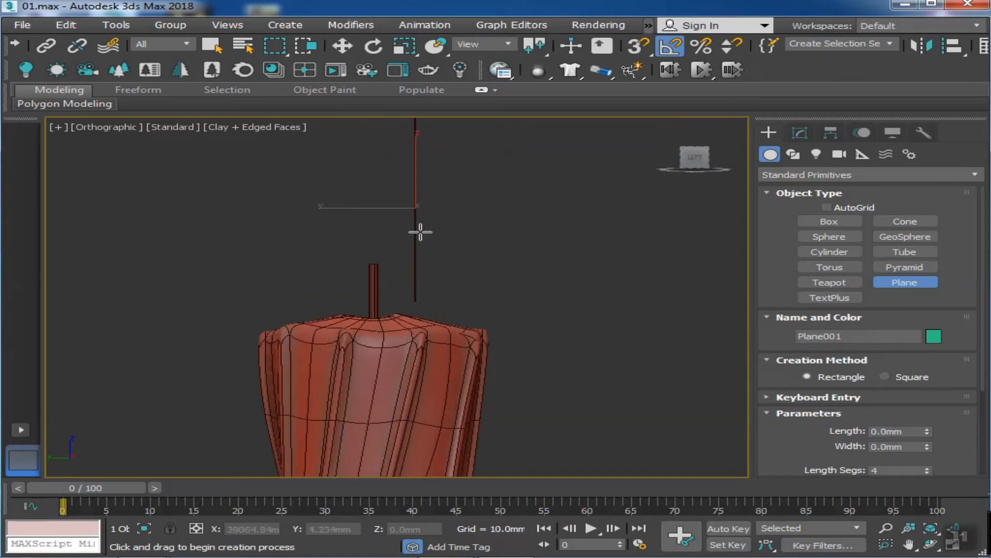
{"action": "left_click", "coordinate": [350, 49]}
{"action": "left_click_drag", "start_coordinate": [324, 195], "coordinate": [325, 196]}
{"action": "middle_click_drag", "start_coordinate": [341, 281], "coordinate": [444, 287], "text": "alt"}
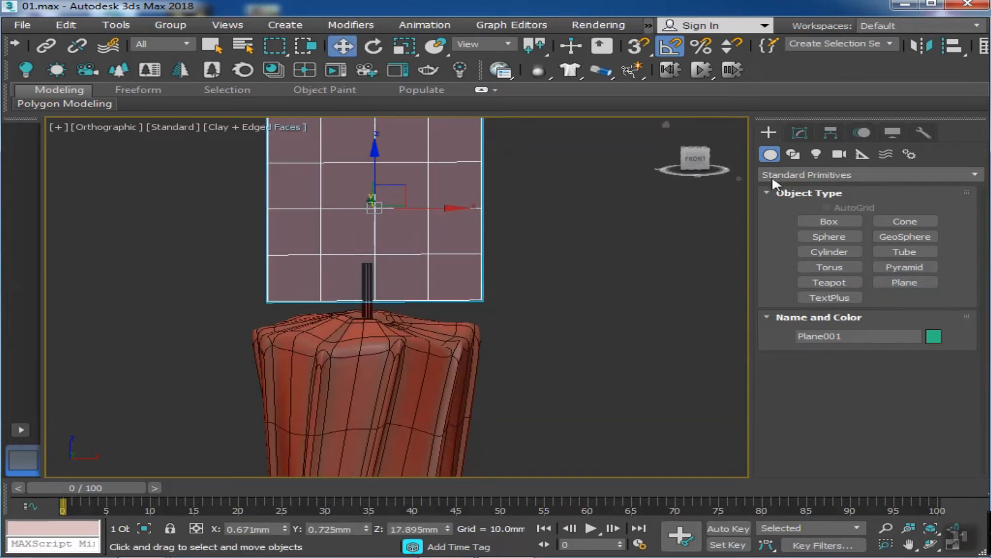
- Set the plane to 9 length segments and 12 width segments
{"action": "left_click", "coordinate": [799, 133]}
{"action": "left_click", "coordinate": [926, 421]}
{"action": "left_click", "coordinate": [926, 421]}
{"action": "left_click", "coordinate": [926, 421]}
{"action": "left_click", "coordinate": [927, 421]}
{"action": "left_click", "coordinate": [929, 436]}
{"action": "left_click", "coordinate": [602, 356]}
{"action": "middle_click_drag", "start_coordinate": [602, 357], "coordinate": [462, 357], "text": "alt"}
- Apply a UVW Map modifier to the plane, keeping planar mapping
{"action": "left_click", "coordinate": [360, 162]}
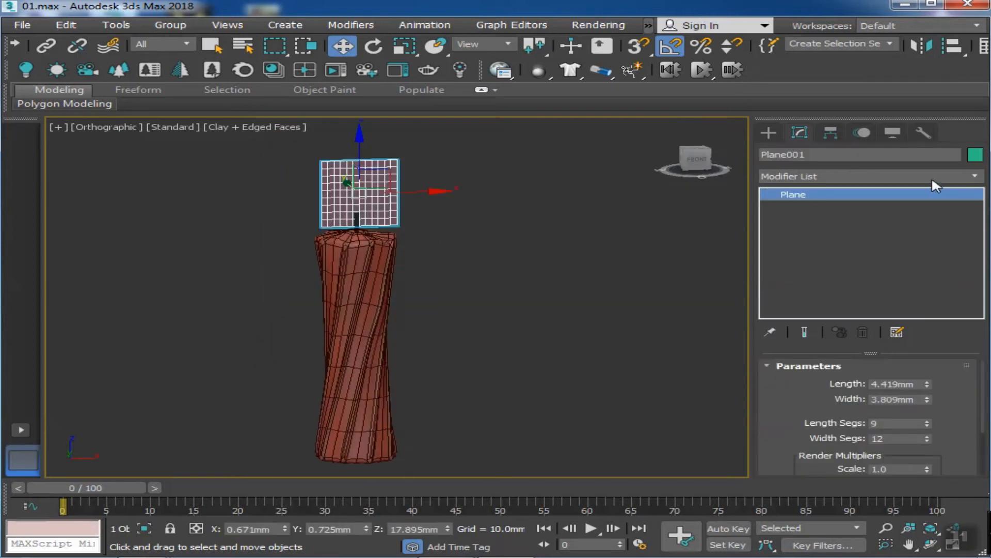
{"action": "left_click", "coordinate": [932, 180]}
{"action": "key", "text": "u"}
{"action": "key", "text": "u"}
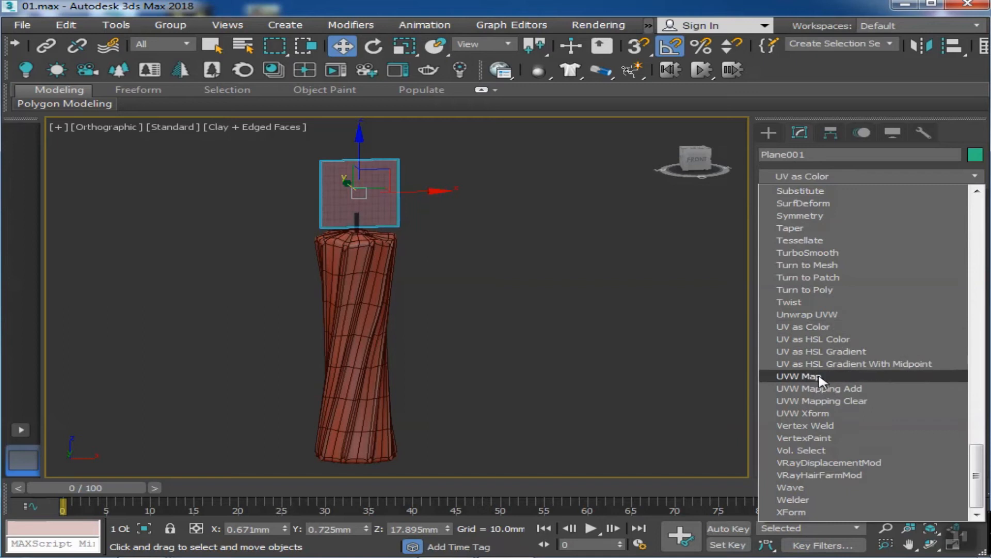
{"action": "left_click", "coordinate": [818, 376]}
{"action": "scroll", "coordinate": [804, 414], "scroll_direction": "down", "scroll_amount": 5}
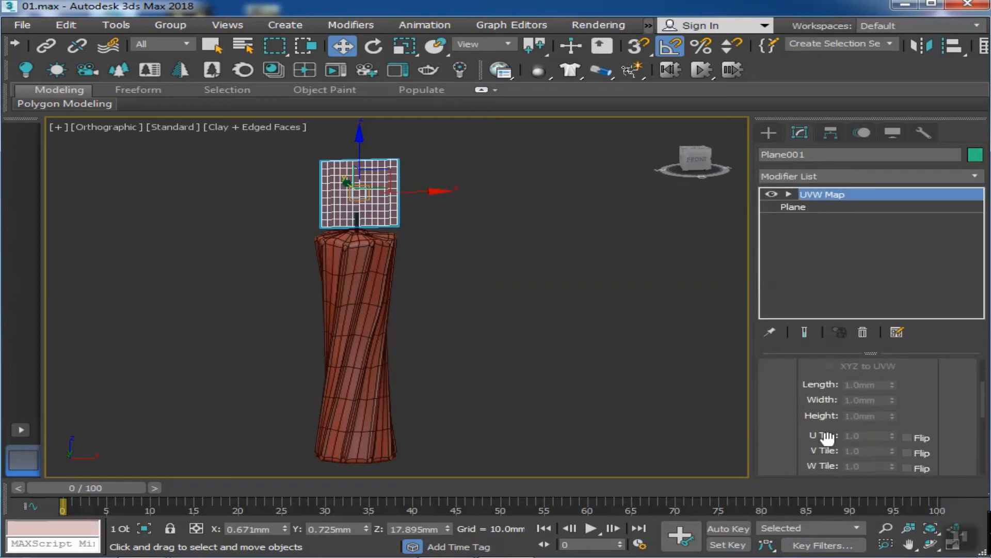
{"action": "scroll", "coordinate": [806, 439], "scroll_direction": "up", "scroll_amount": 2}
{"action": "scroll", "coordinate": [480, 341], "scroll_direction": "up", "scroll_amount": 2}
{"action": "scroll", "coordinate": [482, 341], "scroll_direction": "down", "scroll_amount": 2}
- Apply a UVW Map modifier with cylindrical mapping to the column
{"action": "left_click", "coordinate": [369, 361]}
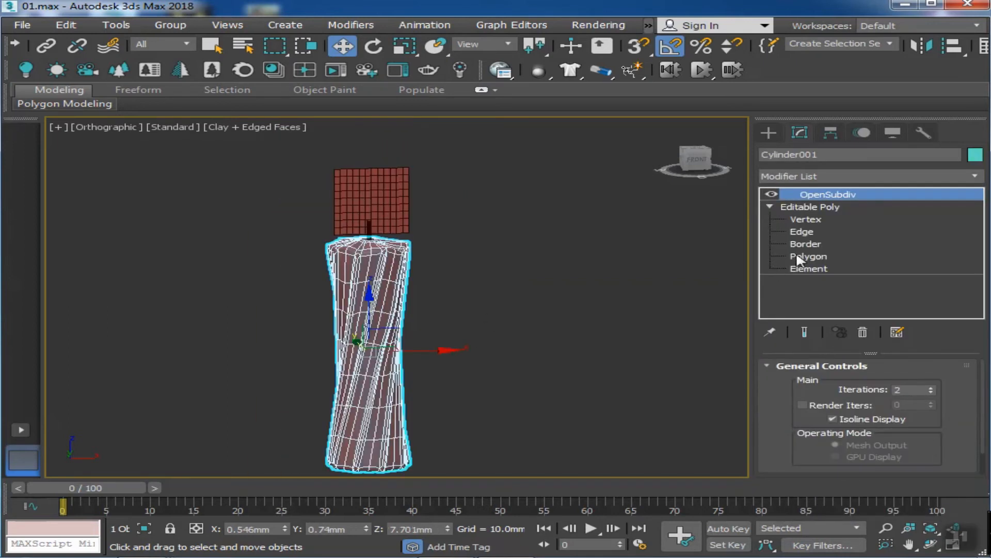
{"action": "left_click", "coordinate": [888, 176]}
{"action": "type", "text": "uv"}
{"action": "left_click", "coordinate": [834, 375]}
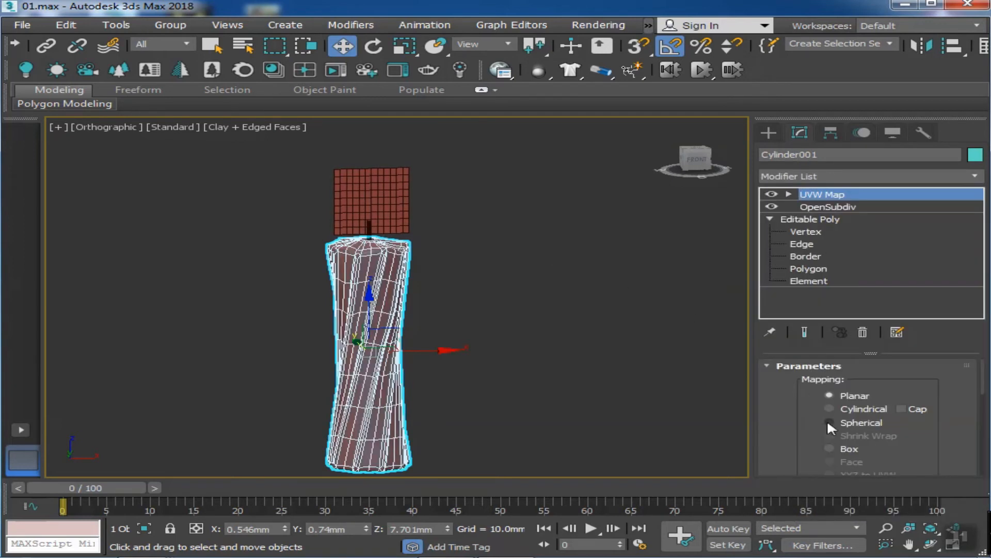
{"action": "scroll", "coordinate": [816, 429], "scroll_direction": "down", "scroll_amount": 3}
{"action": "left_click", "coordinate": [510, 292]}
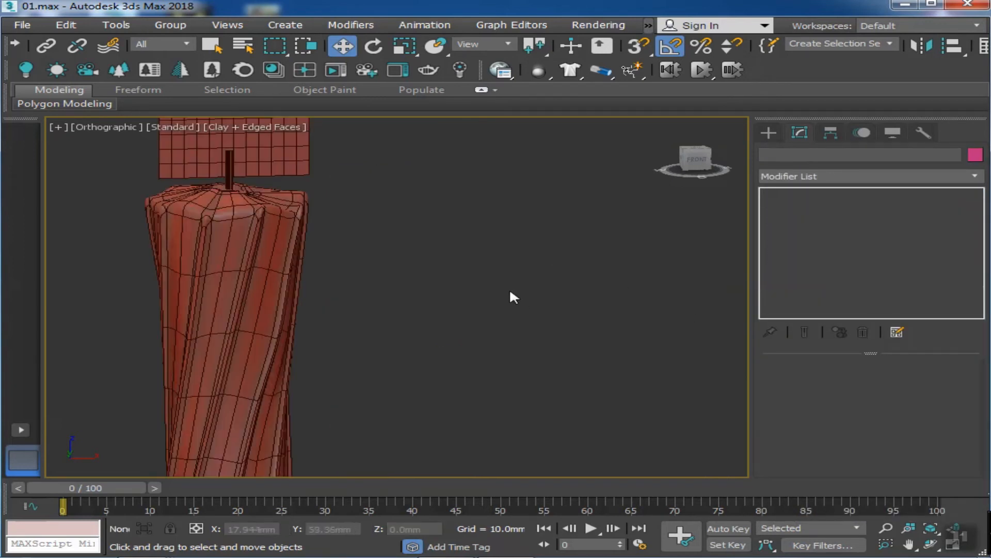
- Open the Material Editor and assign the dark grey Material #11 to the wick
{"action": "scroll", "coordinate": [568, 330], "scroll_direction": "up", "scroll_amount": 2}
{"action": "key", "text": "m"}
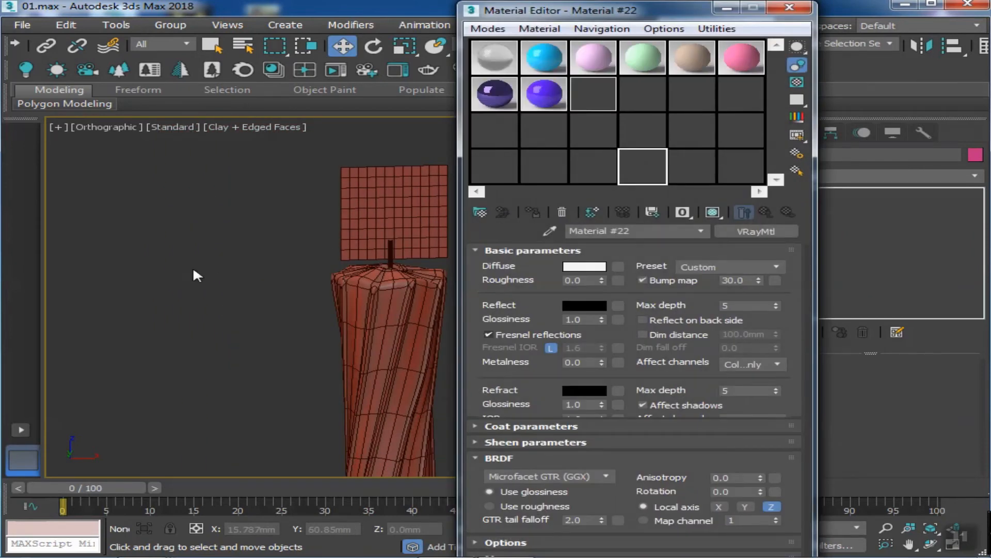
{"action": "left_click", "coordinate": [392, 255]}
{"action": "left_click", "coordinate": [706, 102]}
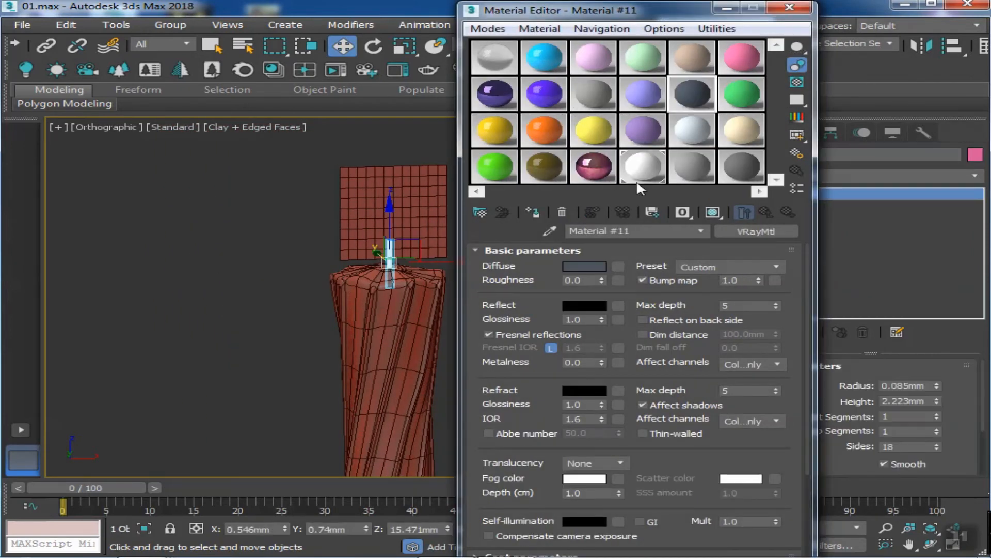
- Assign Material #6 to the plane and load plamya.jpg as a VRayBitmap in its diffuse map
{"action": "middle_click_drag", "start_coordinate": [315, 256], "coordinate": [207, 259]}
{"action": "left_click", "coordinate": [334, 190]}
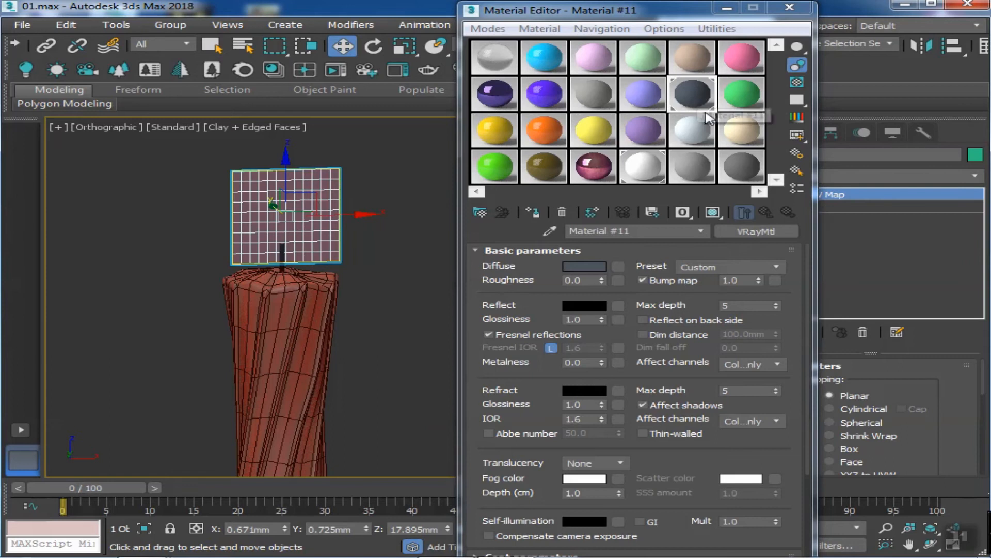
{"action": "left_click", "coordinate": [742, 58]}
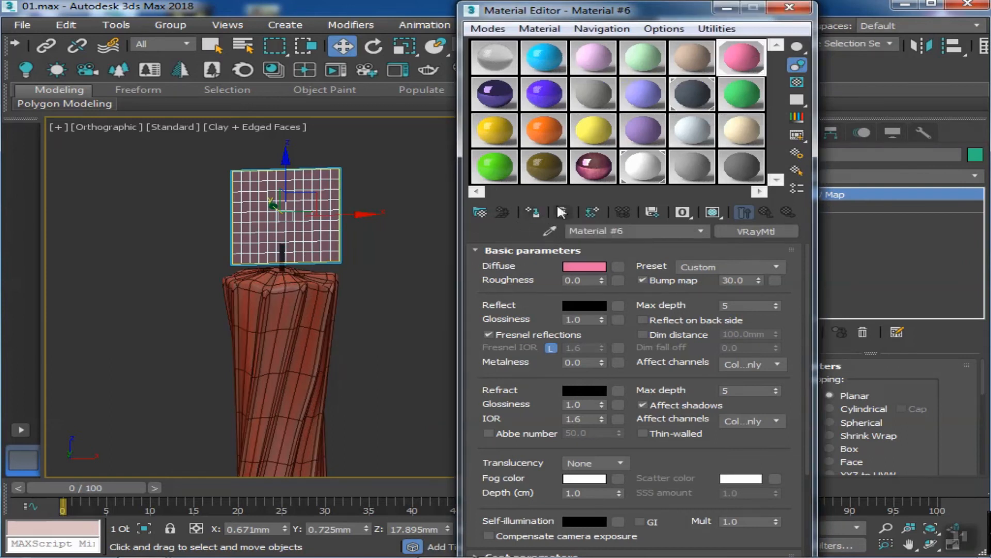
{"action": "left_click", "coordinate": [619, 264]}
{"action": "double_click", "coordinate": [379, 122]}
{"action": "left_click", "coordinate": [391, 155]}
{"action": "left_click", "coordinate": [635, 437]}
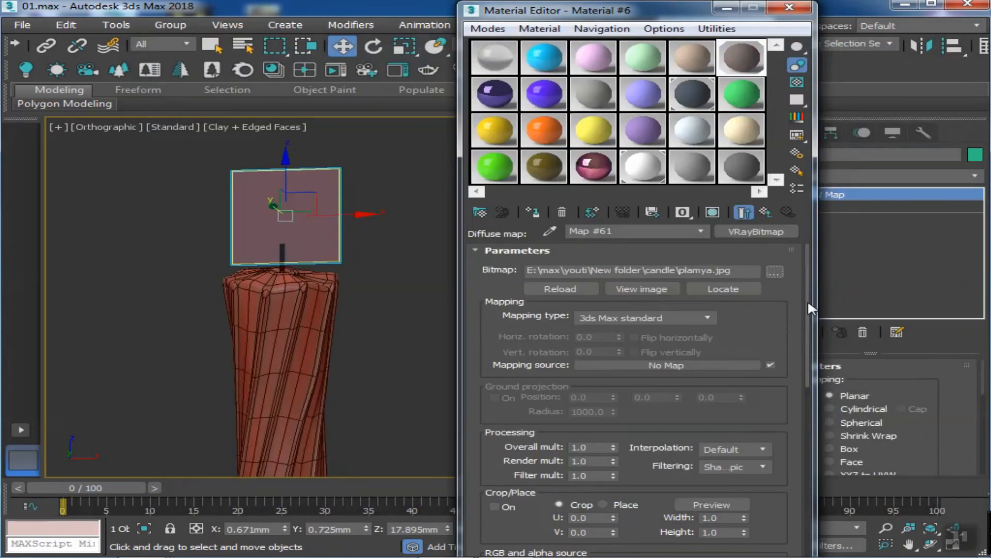
- Look through the diffuse bitmap's output, coordinates and general parameter settings
{"action": "scroll", "coordinate": [598, 511], "scroll_direction": "down", "scroll_amount": 5}
{"action": "left_click", "coordinate": [508, 556]}
{"action": "left_click_drag", "start_coordinate": [803, 474], "coordinate": [803, 461]}
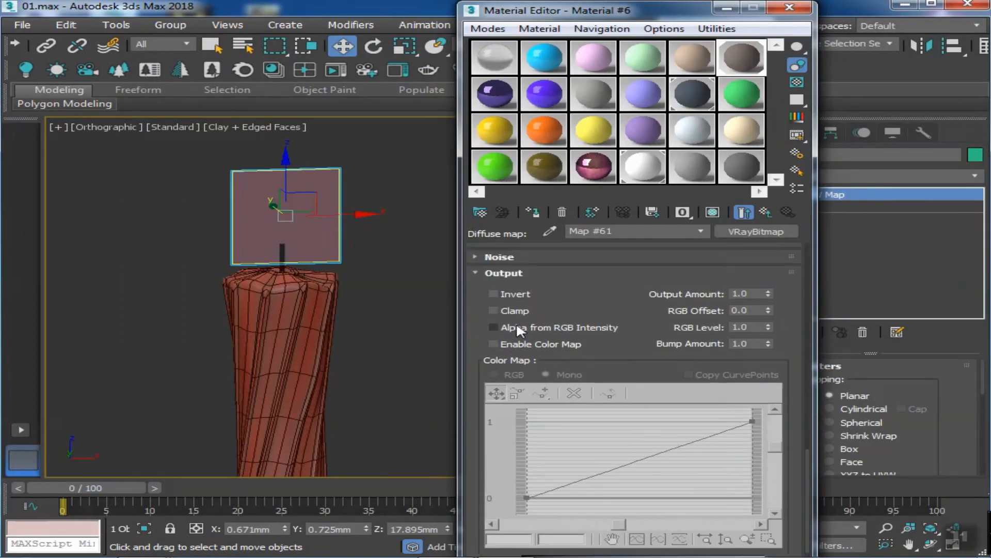
{"action": "left_click", "coordinate": [481, 273]}
{"action": "left_click", "coordinate": [472, 299]}
{"action": "left_click", "coordinate": [516, 396]}
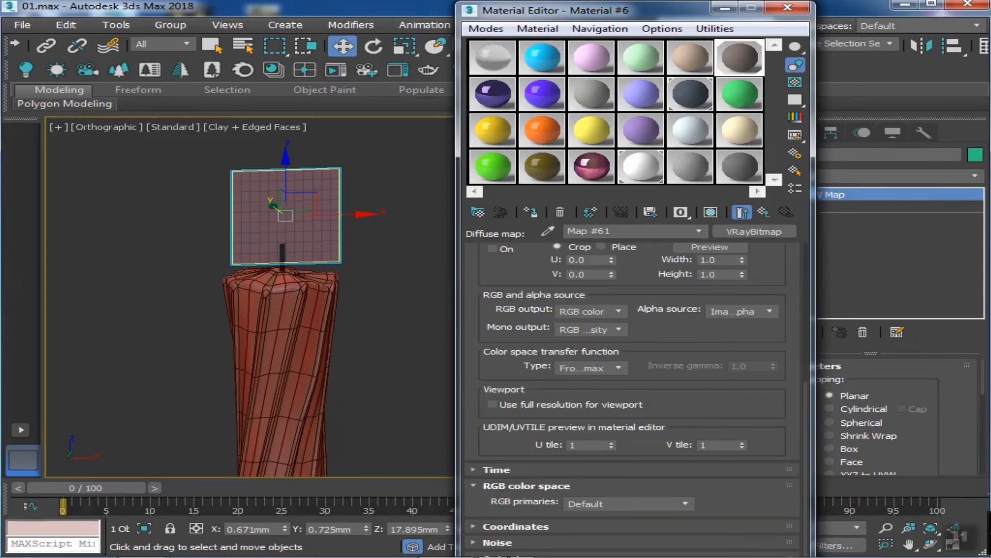
{"action": "scroll", "coordinate": [486, 337], "scroll_direction": "up", "scroll_amount": 8}
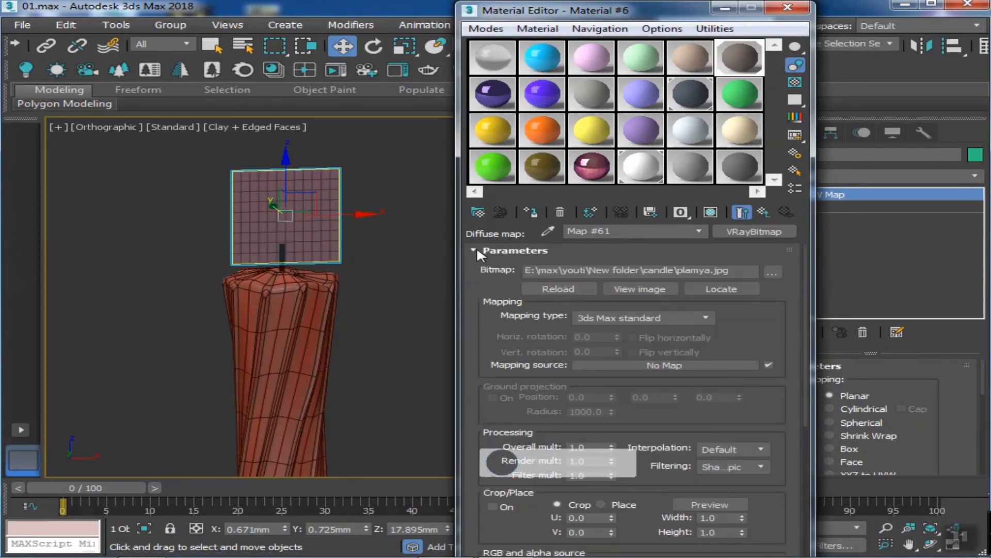
{"action": "left_click", "coordinate": [478, 249]}
- Load the plamya opacity image as a VRayBitmap in Material #6's opacity map
{"action": "left_click", "coordinate": [742, 212]}
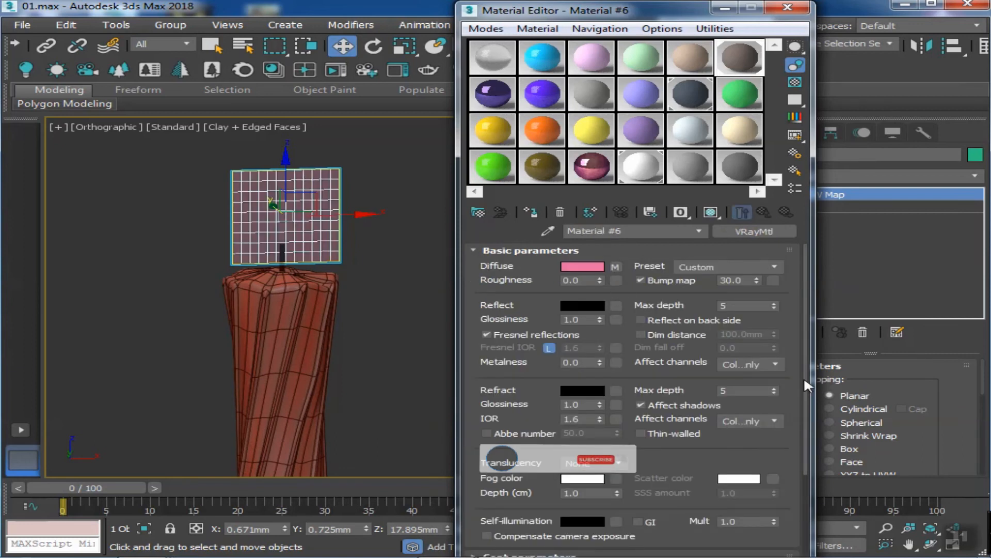
{"action": "scroll", "coordinate": [531, 529], "scroll_direction": "down", "scroll_amount": 10}
{"action": "left_click", "coordinate": [677, 302]}
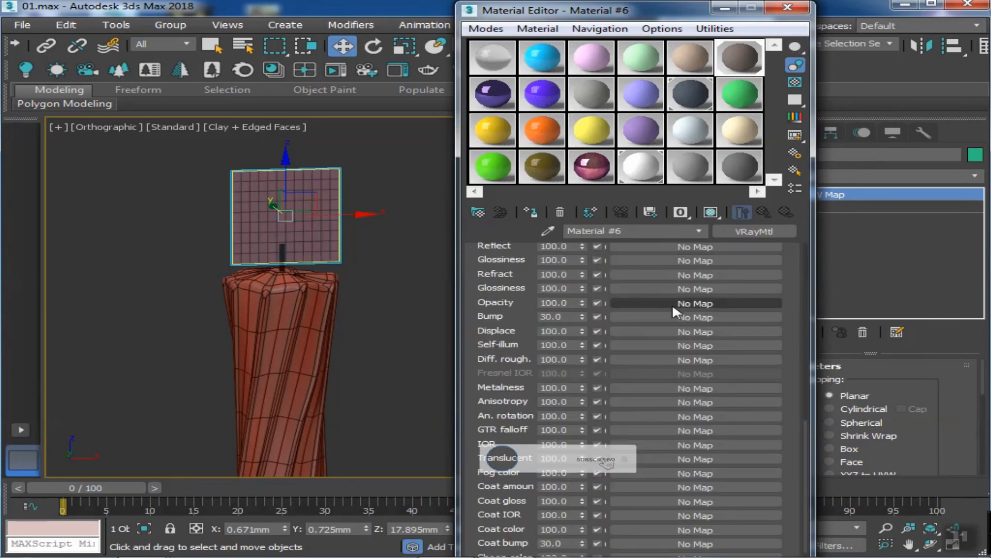
{"action": "double_click", "coordinate": [368, 120]}
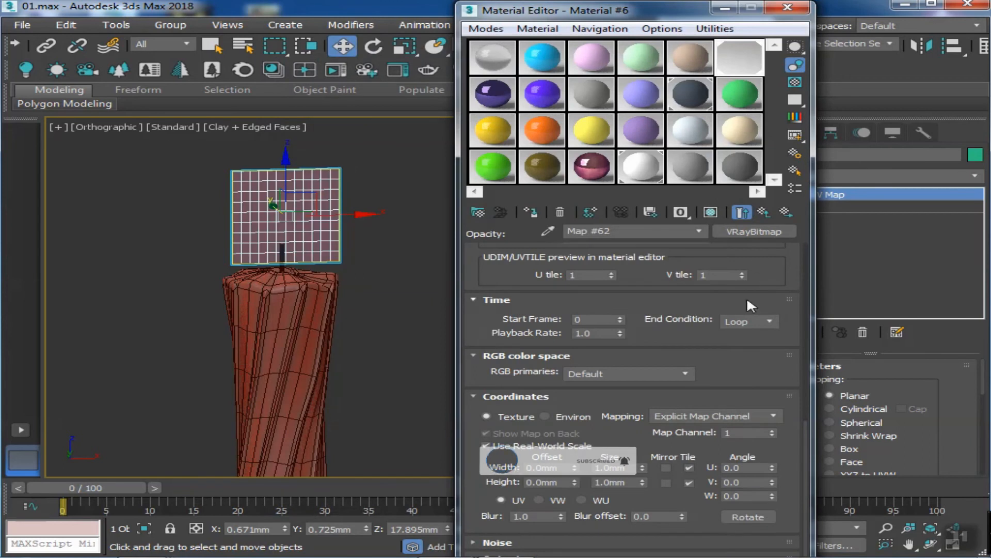
{"action": "left_click", "coordinate": [773, 271]}
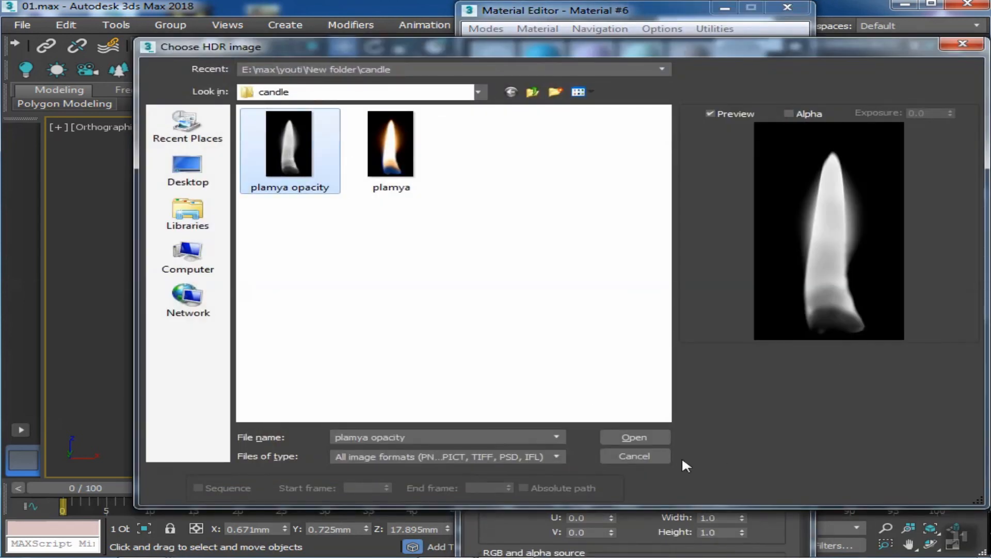
{"action": "left_click", "coordinate": [635, 376]}
- Minimize the Material Editor and change the viewport from Clay shading to DX Mode with edged faces
{"action": "left_click", "coordinate": [723, 8]}
{"action": "left_click", "coordinate": [266, 127]}
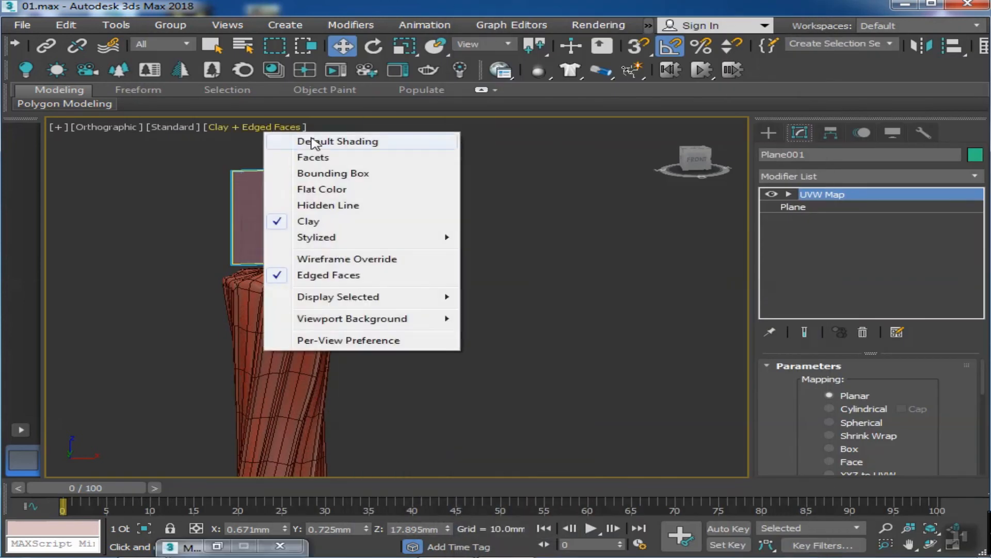
{"action": "left_click", "coordinate": [289, 219]}
{"action": "left_click", "coordinate": [172, 127]}
{"action": "left_click", "coordinate": [206, 195]}
- Select the column and assign the light green Material #4 to it
{"action": "left_click", "coordinate": [305, 331]}
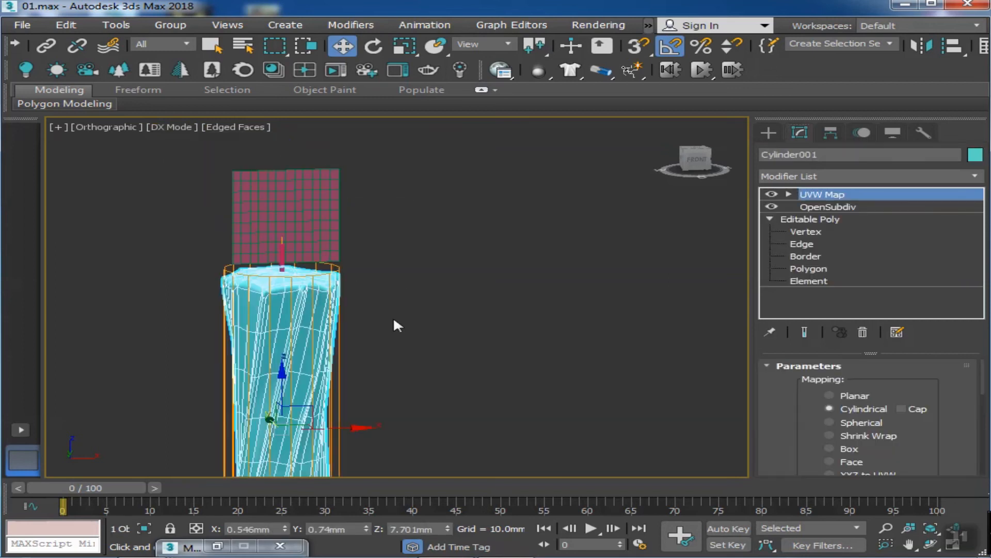
{"action": "middle_click_drag", "start_coordinate": [394, 324], "coordinate": [458, 248]}
{"action": "scroll", "coordinate": [458, 248], "scroll_direction": "down", "scroll_amount": 2}
{"action": "left_click", "coordinate": [218, 546]}
{"action": "left_click", "coordinate": [637, 61]}
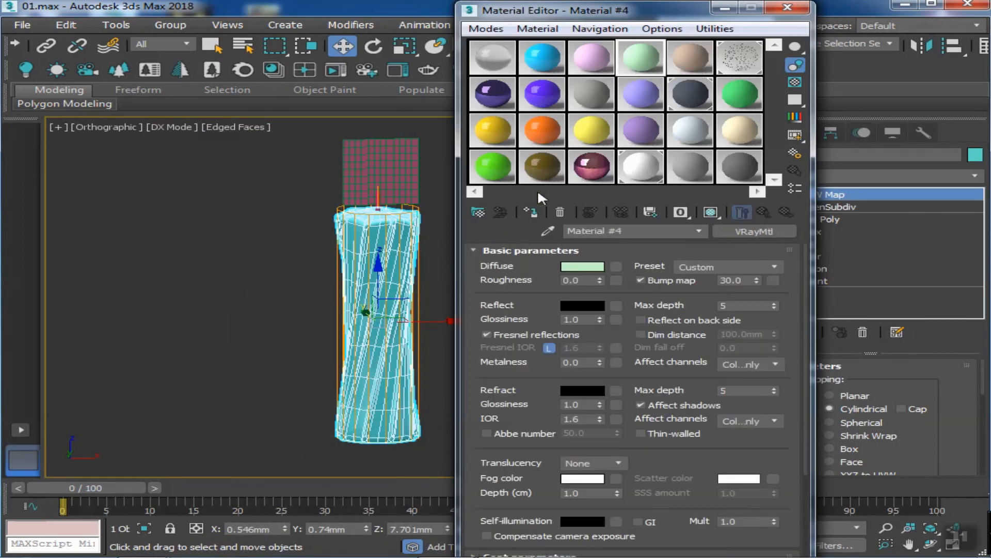
{"action": "left_click", "coordinate": [529, 211]}
- Change Material #4's diffuse colour to a more saturated green with RGB 49, 230, 66
{"action": "left_click", "coordinate": [593, 265]}
{"action": "left_click", "coordinate": [567, 122]}
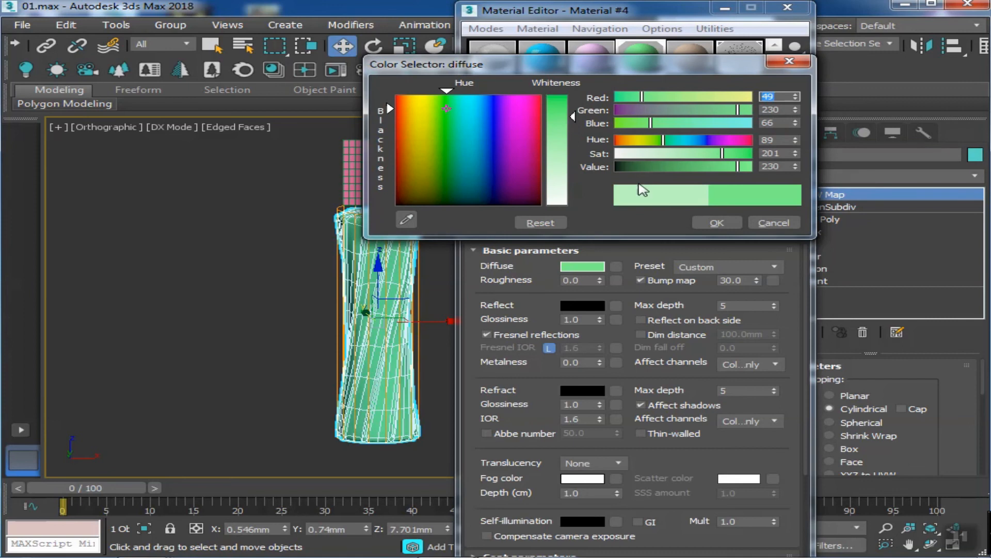
{"action": "left_click", "coordinate": [717, 222]}
- Lighten Material #4's reflection colour from black and set its reflection glossiness to 0.9
{"action": "left_click", "coordinate": [585, 306]}
{"action": "left_click_drag", "start_coordinate": [572, 97], "coordinate": [573, 151]}
{"action": "left_click", "coordinate": [726, 221]}
{"action": "type", "text": ".9"}
{"action": "key", "text": "Return"}
- Minimize the Material Editor, bring up the Render Setup window and render the PhysCamera001 view
{"action": "left_click", "coordinate": [725, 8]}
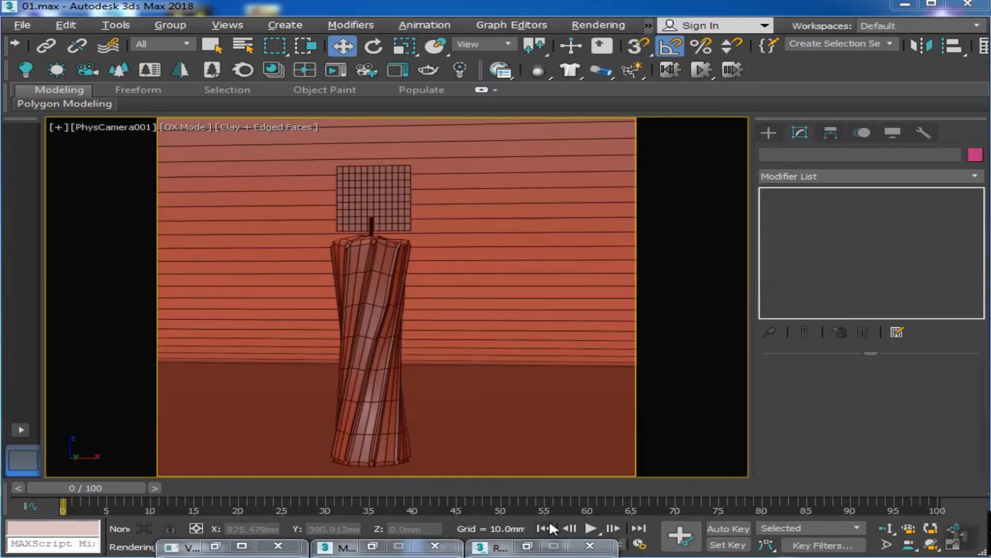
{"action": "left_click", "coordinate": [499, 546]}
{"action": "left_click", "coordinate": [883, 135]}
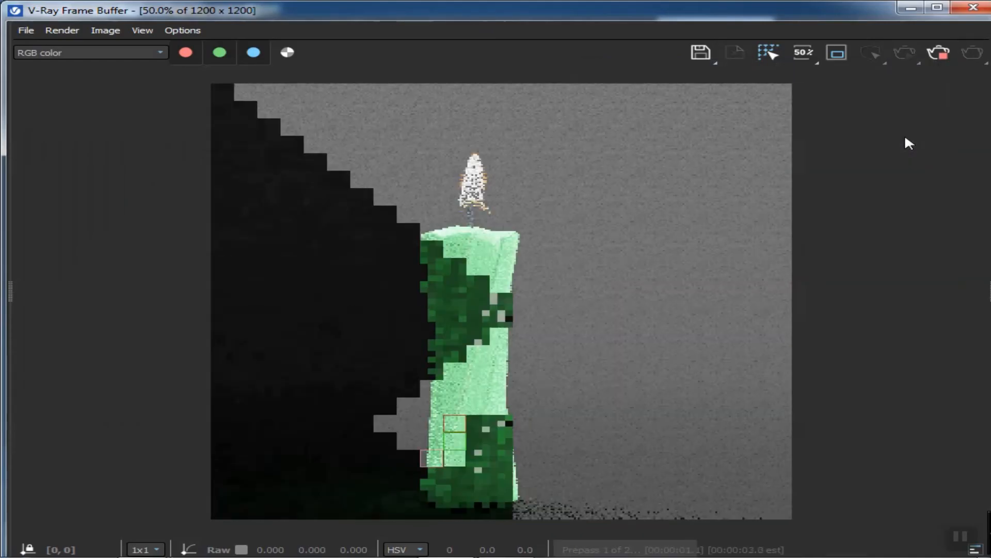